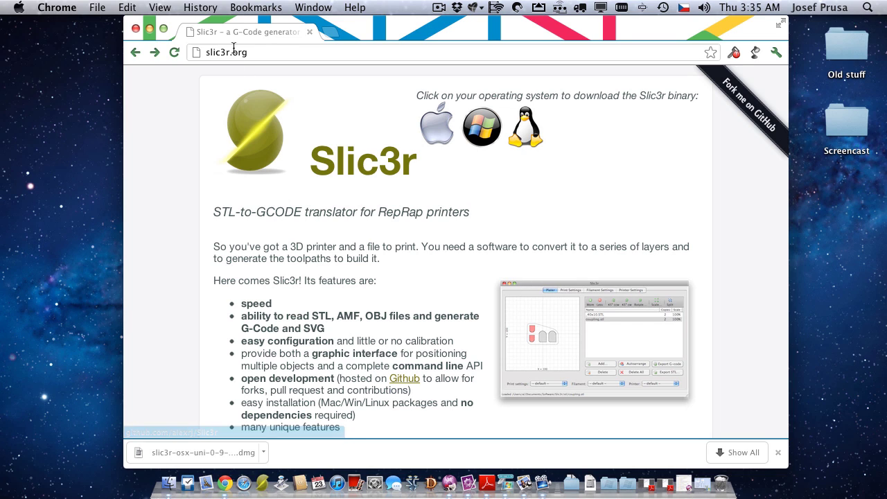
- Check the Mac, Windows and Linux download listings on slic3r.org, returning to the home page after each
click(280, 52)
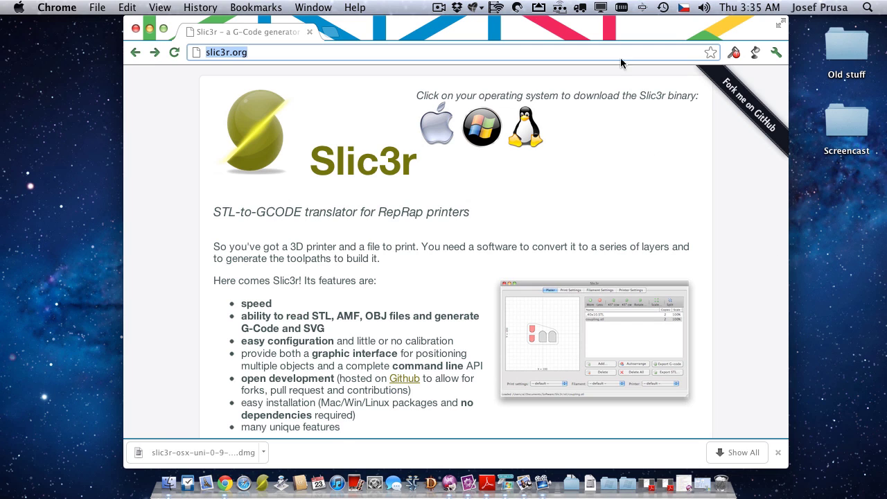
click(444, 131)
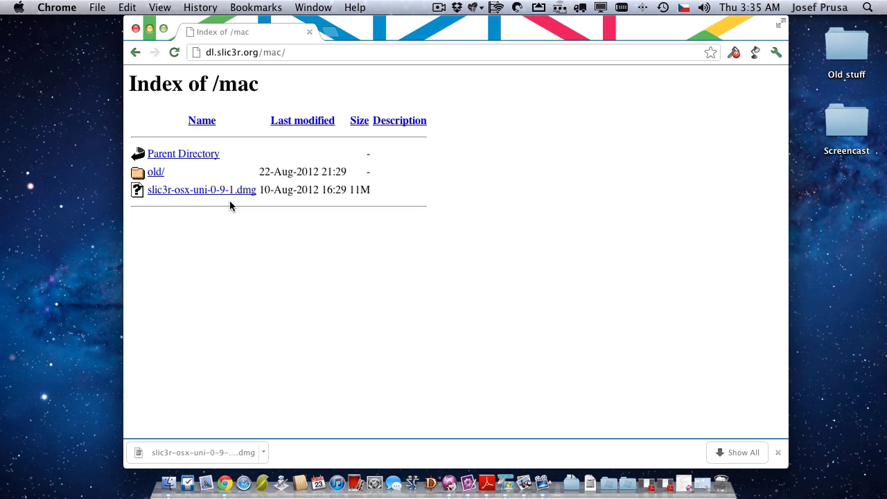
click(135, 52)
click(479, 131)
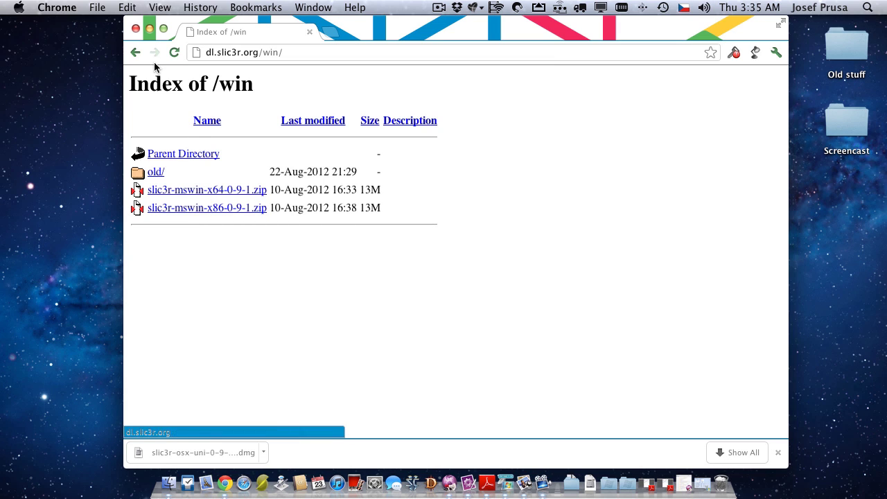
click(135, 53)
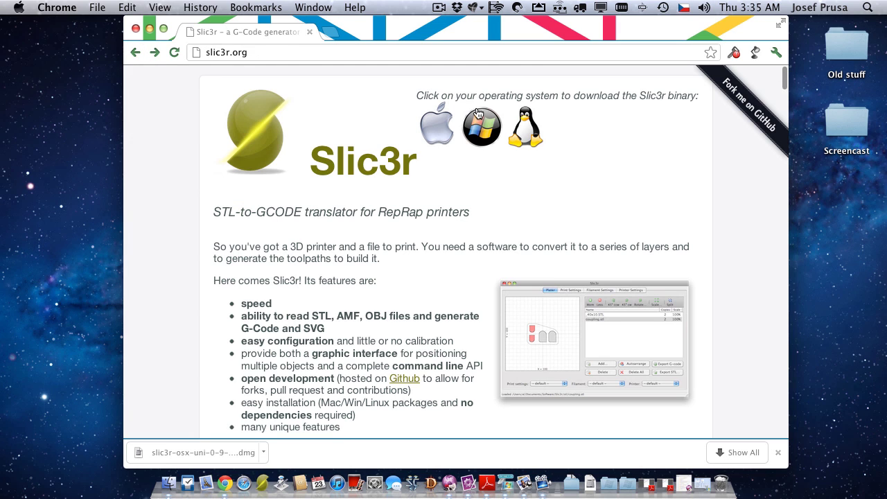
click(524, 123)
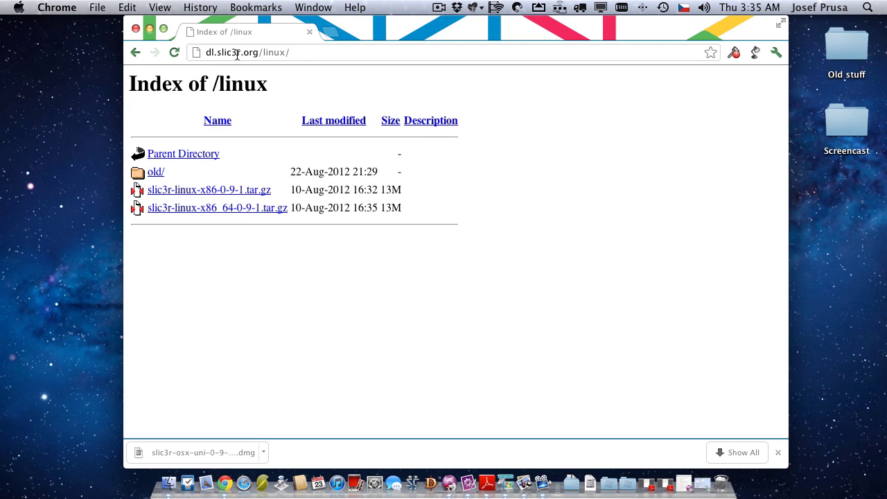
click(135, 52)
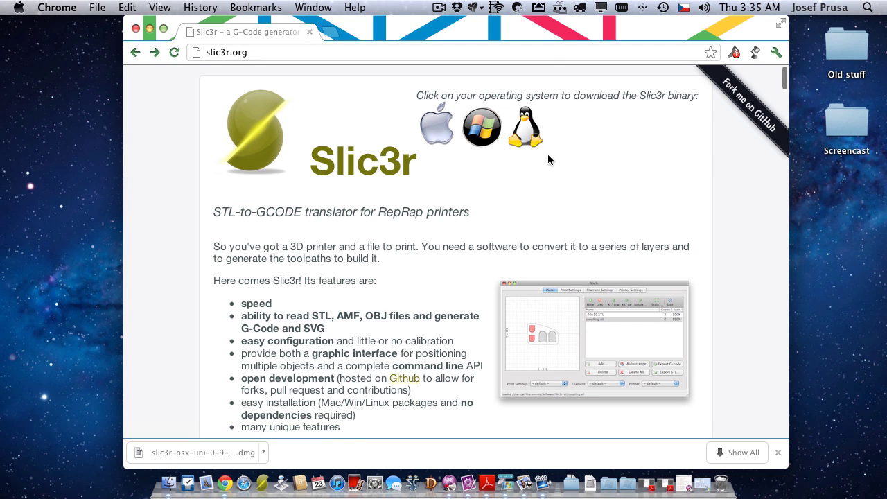
- Open the Screencast folder on the desktop and launch Slic3r.app from it, moving its window toward the middle
double_click(842, 119)
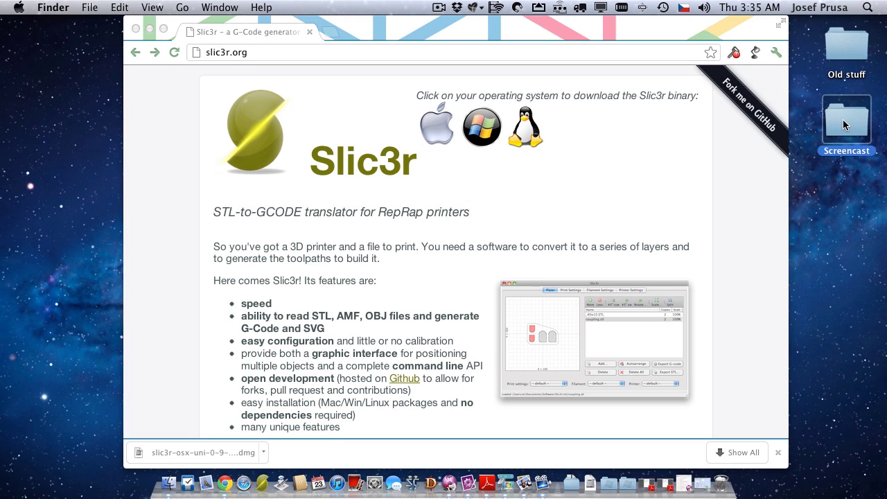
drag(241, 112, 476, 153)
click(465, 216)
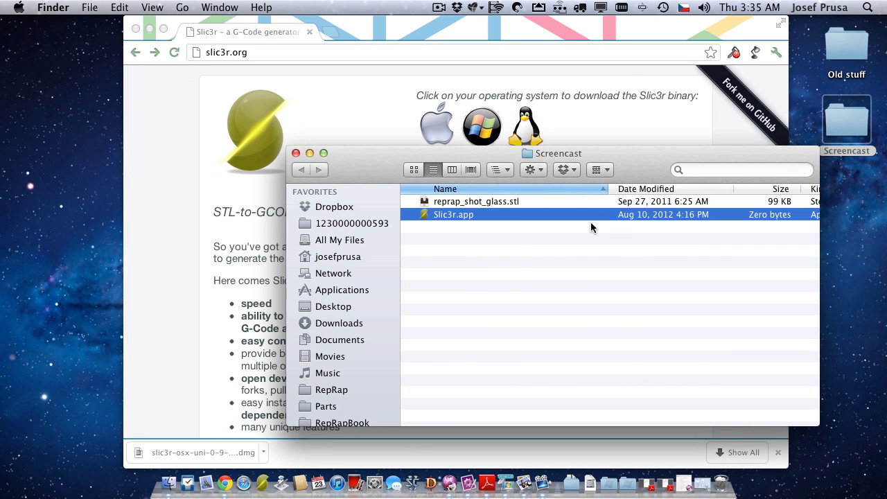
double_click(471, 216)
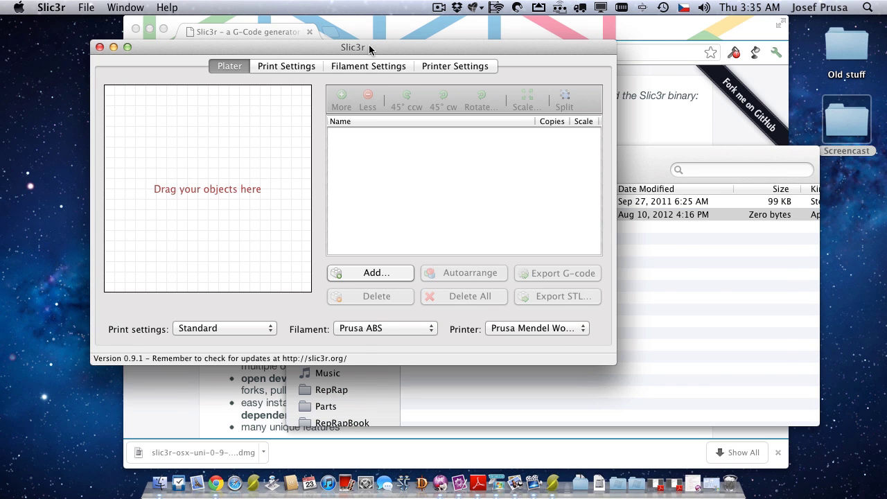
drag(370, 48, 468, 79)
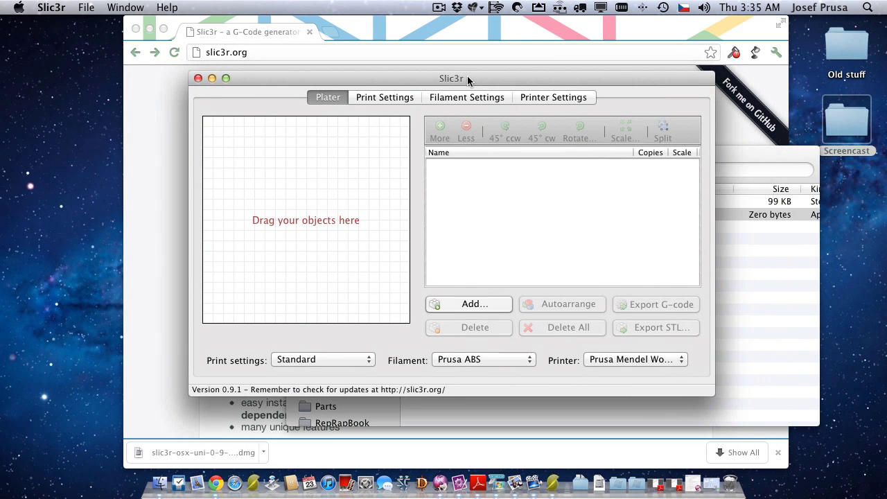
- Minimize the browser window and arrange the Slic3r and Screencast folder windows so that both are accessible
click(152, 30)
drag(423, 77, 405, 47)
drag(720, 158, 713, 190)
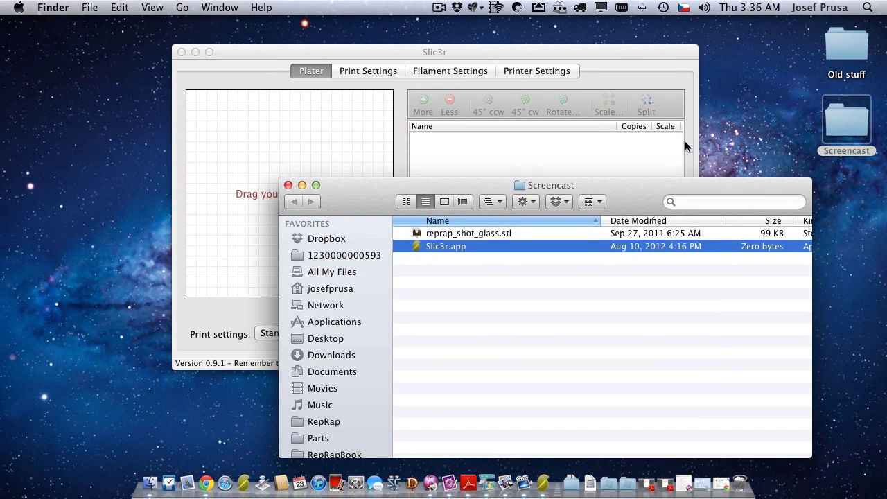
click(640, 83)
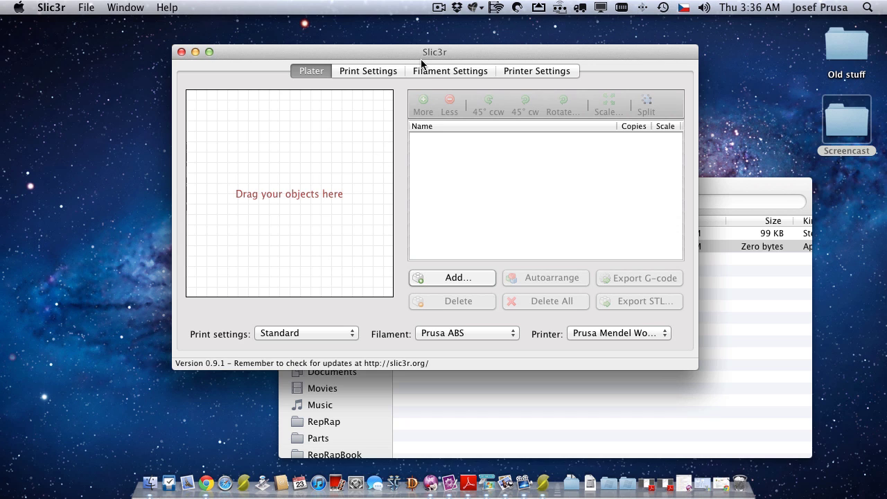
drag(421, 61, 401, 56)
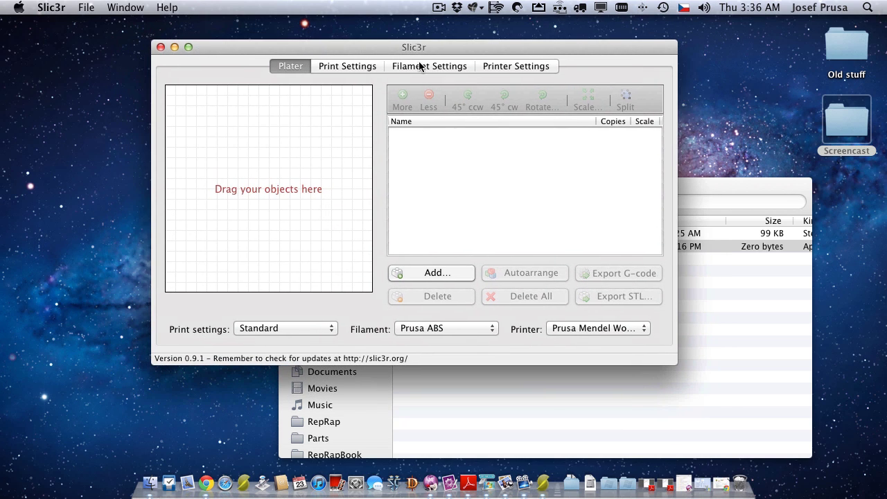
- Preview reprap_shot_glass.stl from the Screencast folder in Pleasant3D, rotate the model, and close the preview
click(722, 193)
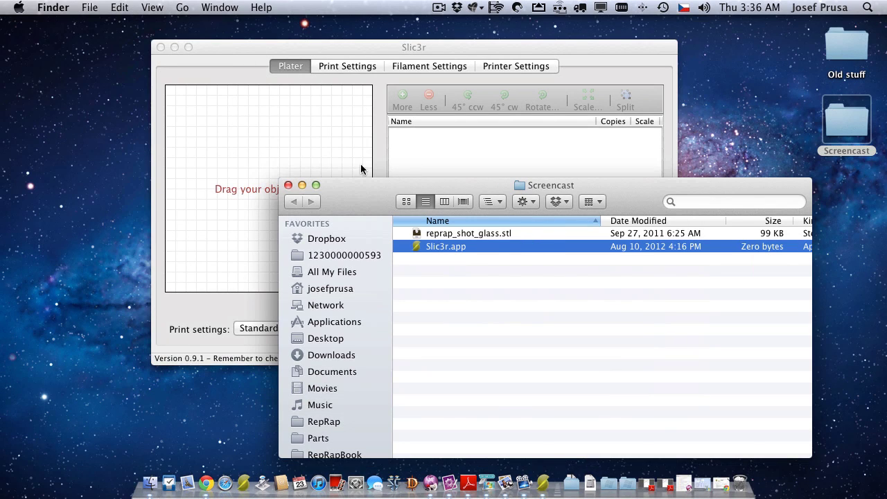
click(769, 295)
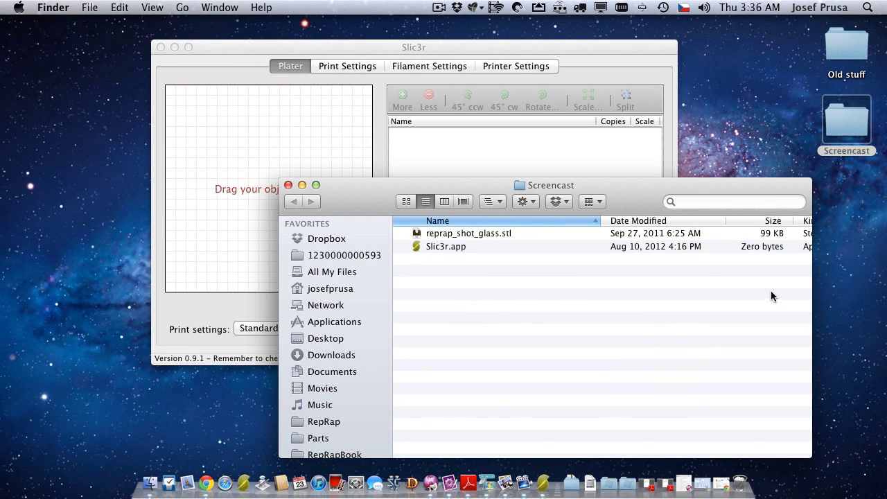
click(489, 233)
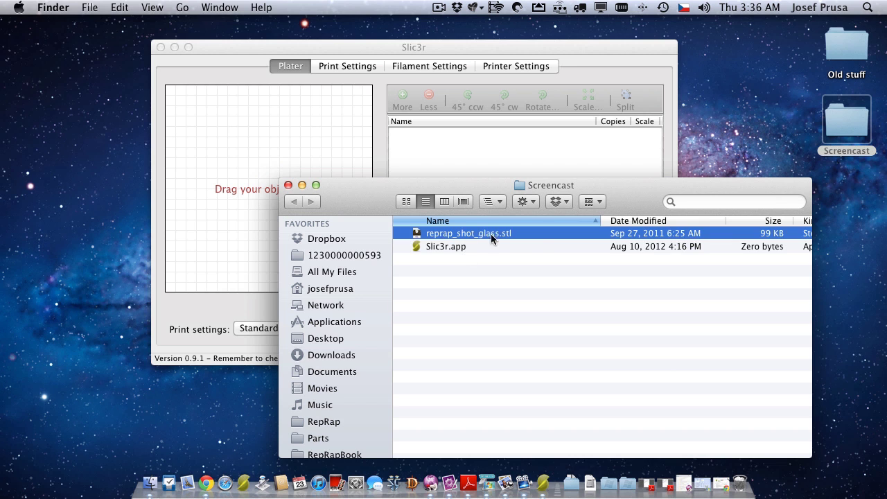
double_click(515, 234)
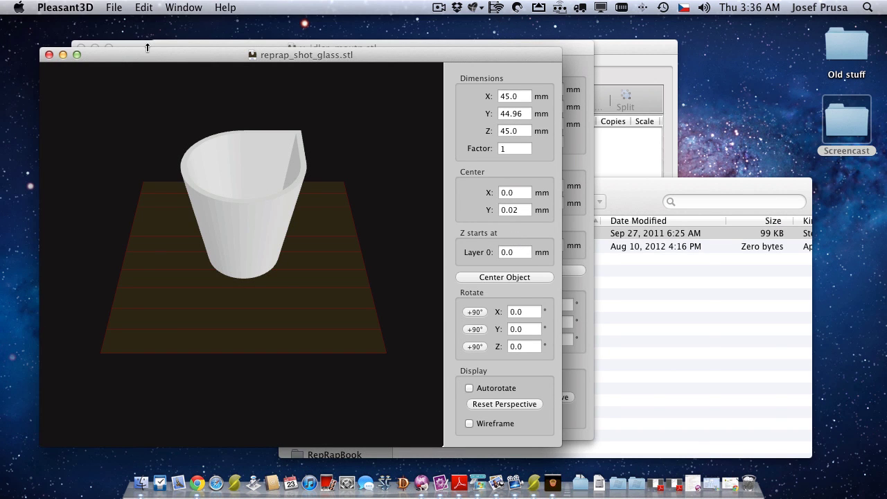
drag(145, 52, 289, 53)
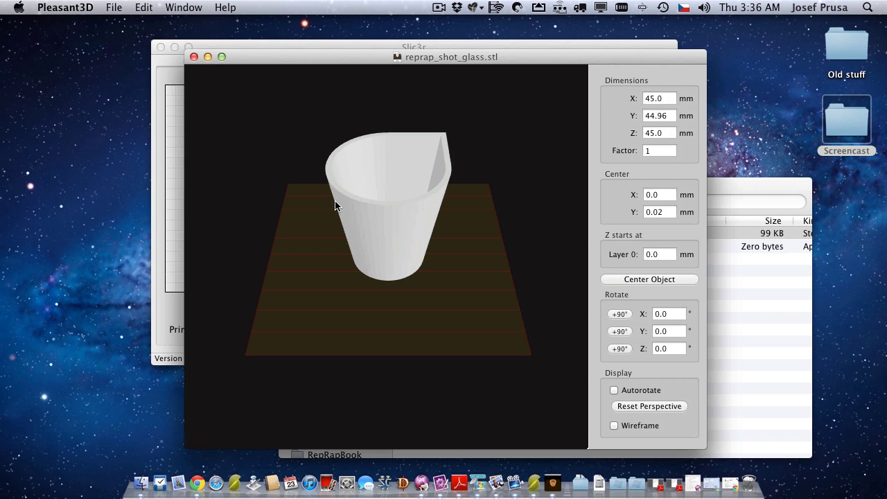
drag(277, 181, 409, 206)
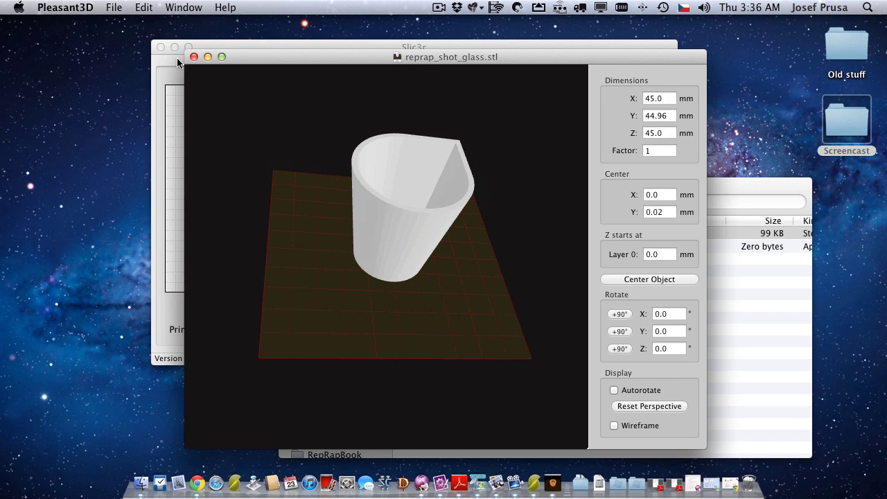
click(195, 57)
- Load reprap_shot_glass.stl from the Screencast folder onto the Slic3r plater and select the object on the bed
drag(487, 230, 366, 113)
click(366, 113)
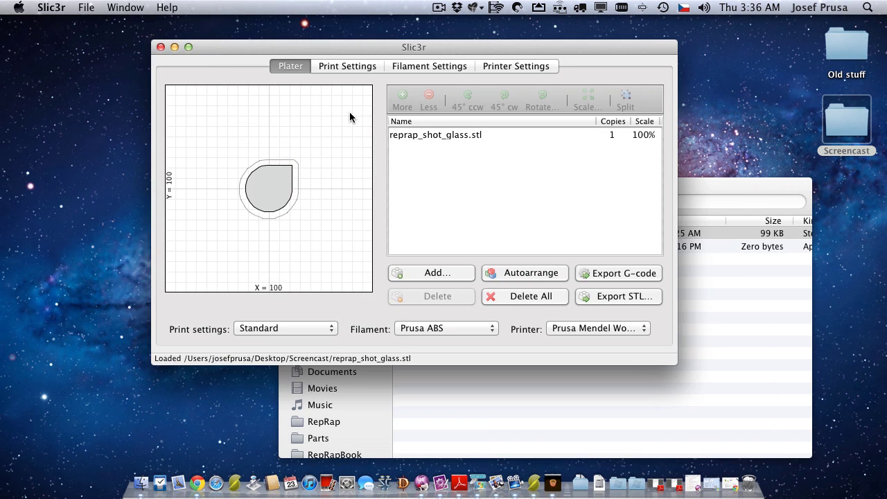
click(270, 182)
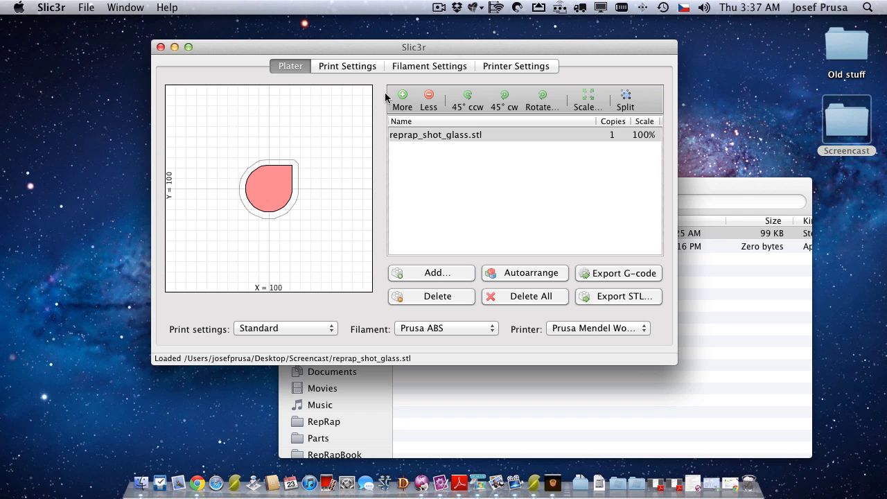
- Examine the layer height and first layer height in the Standard profile's layers and perimeters print settings
click(341, 66)
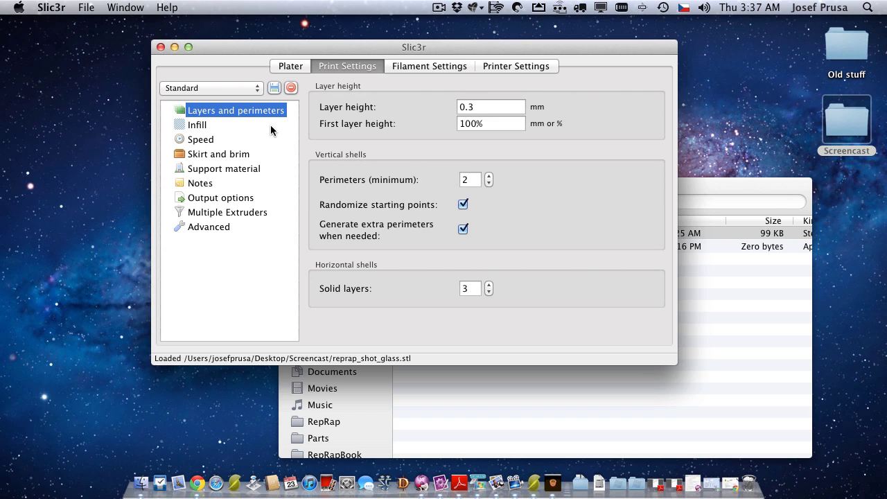
click(488, 106)
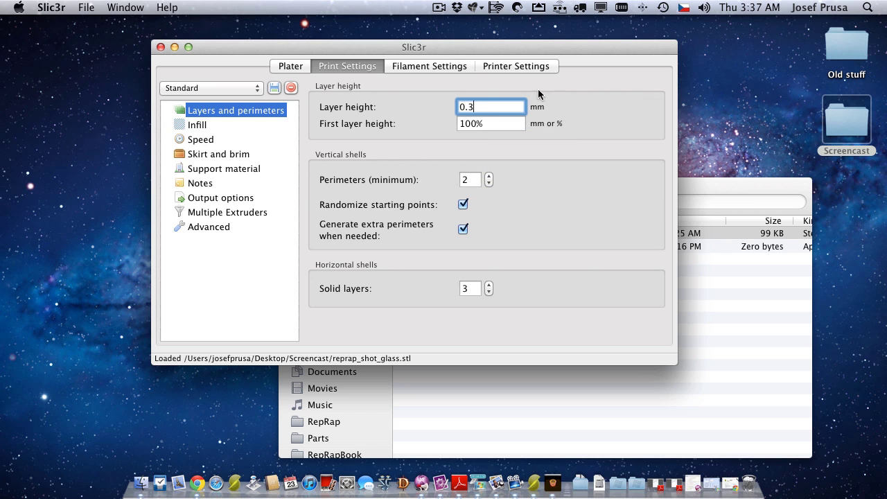
click(511, 123)
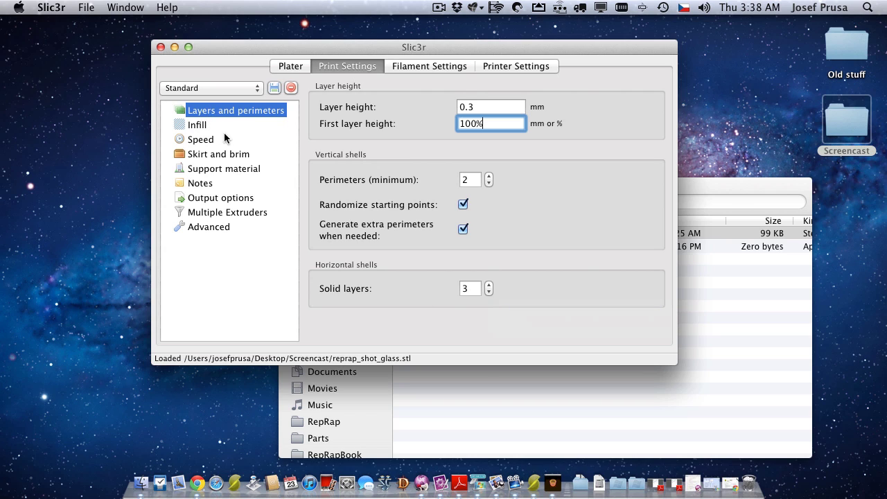
- Set the infill's fill pattern to honeycomb and look through the available top/bottom fill patterns
click(197, 126)
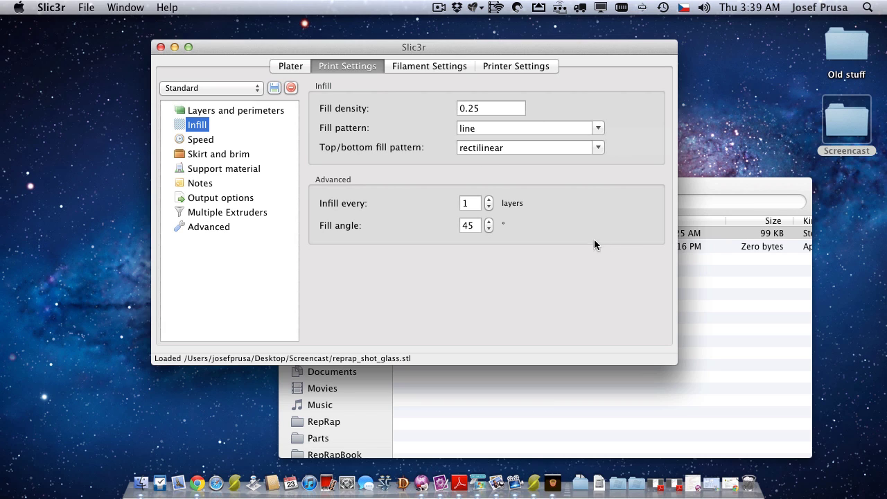
click(597, 129)
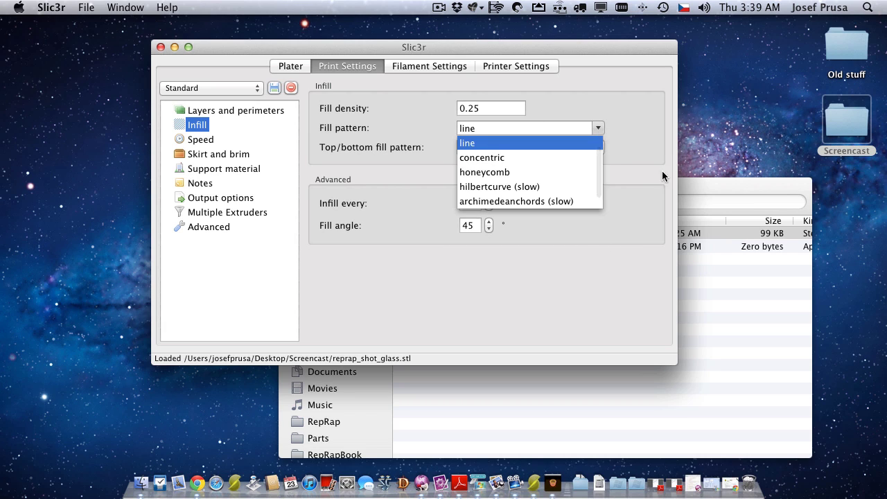
click(649, 156)
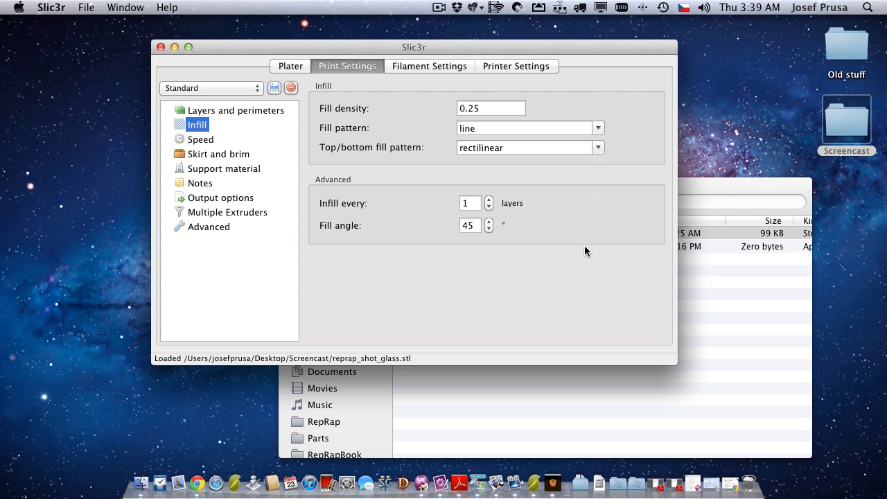
click(598, 129)
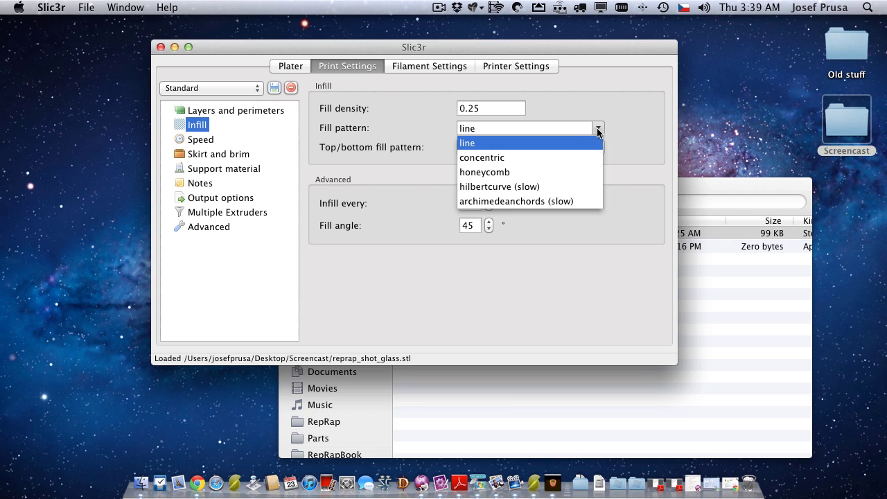
click(542, 185)
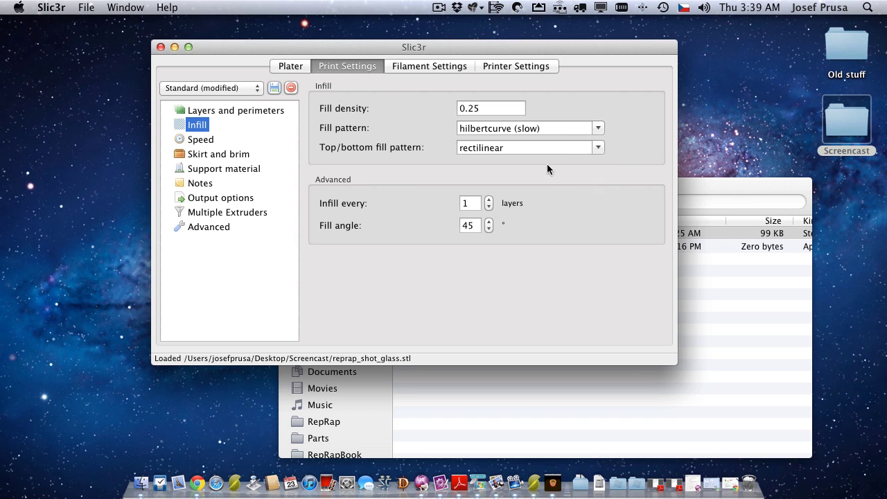
click(597, 128)
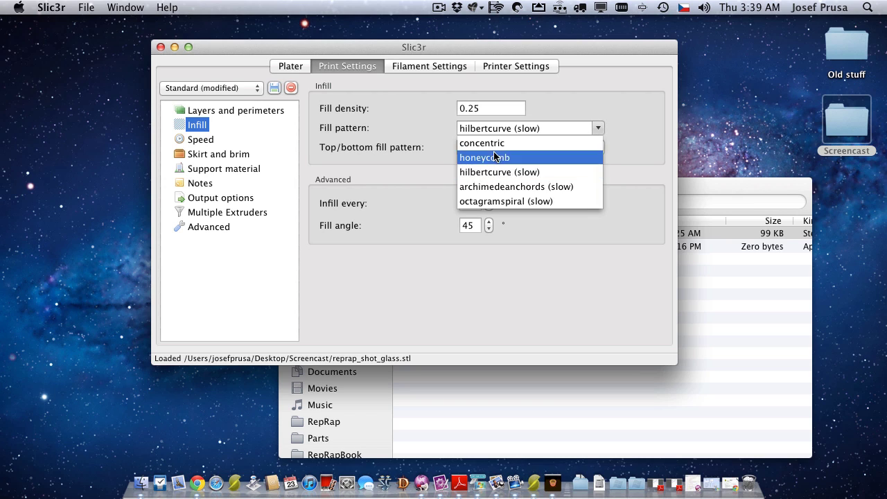
click(583, 151)
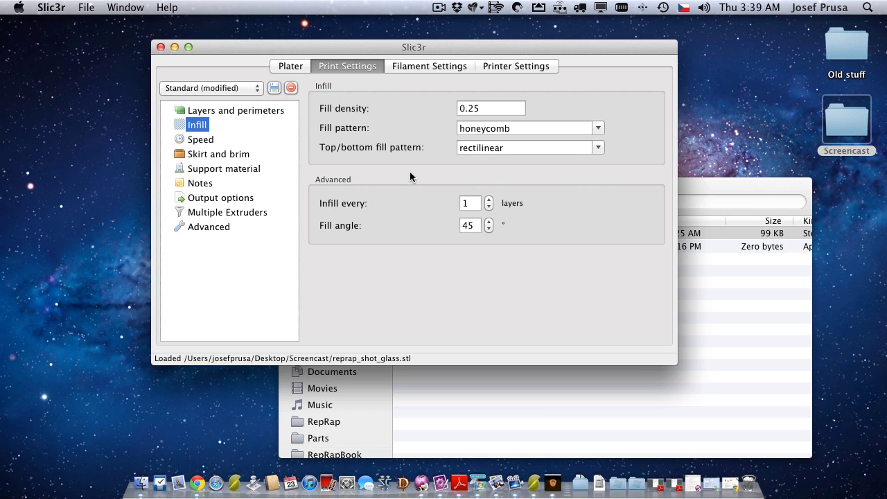
click(589, 148)
click(632, 145)
- Examine the print speed settings, including the solid infill, top solid infill and bridge speeds
click(225, 141)
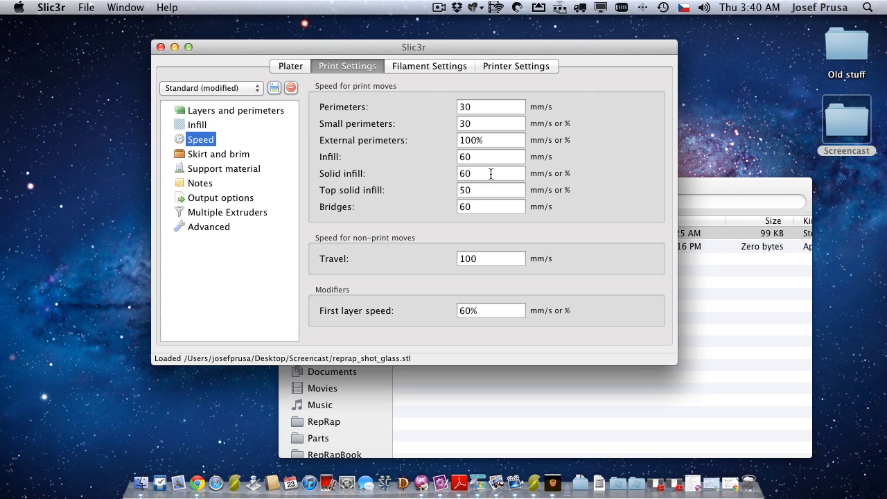
mouse_move(490, 174)
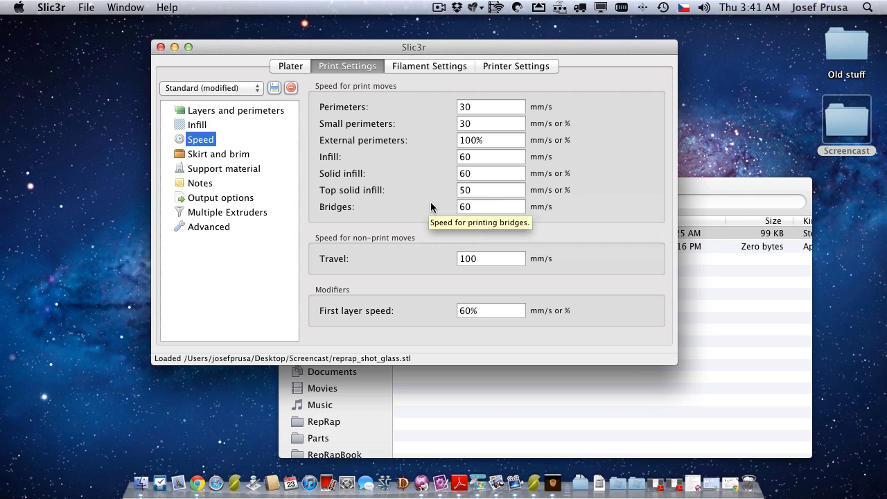
click(467, 173)
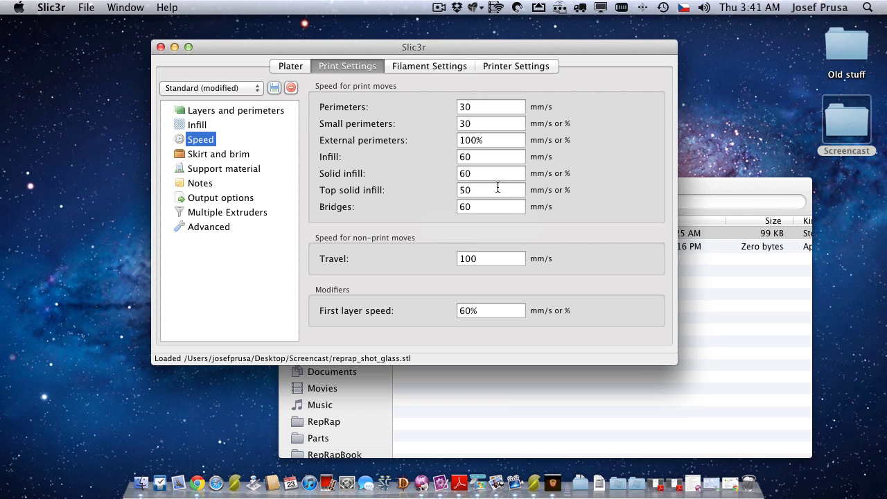
mouse_move(499, 190)
click(493, 207)
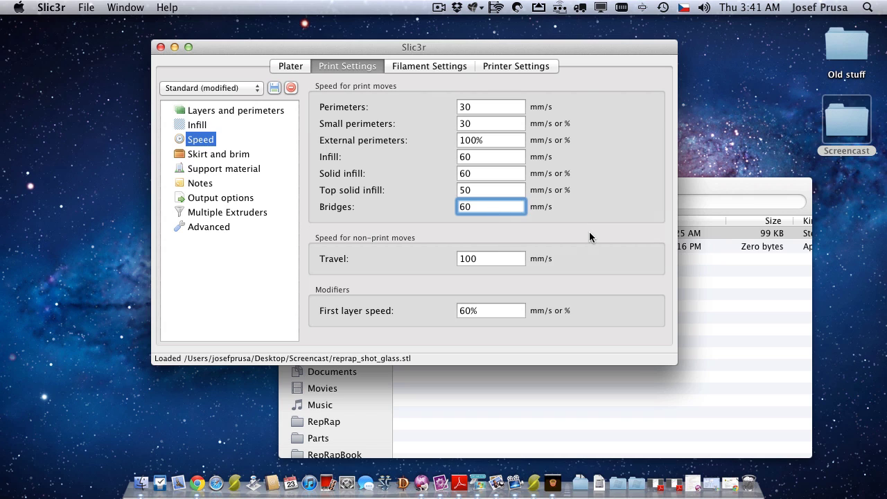
- Examine the travel speed, the first layer speed modifier, and the skirt and brim settings
click(509, 259)
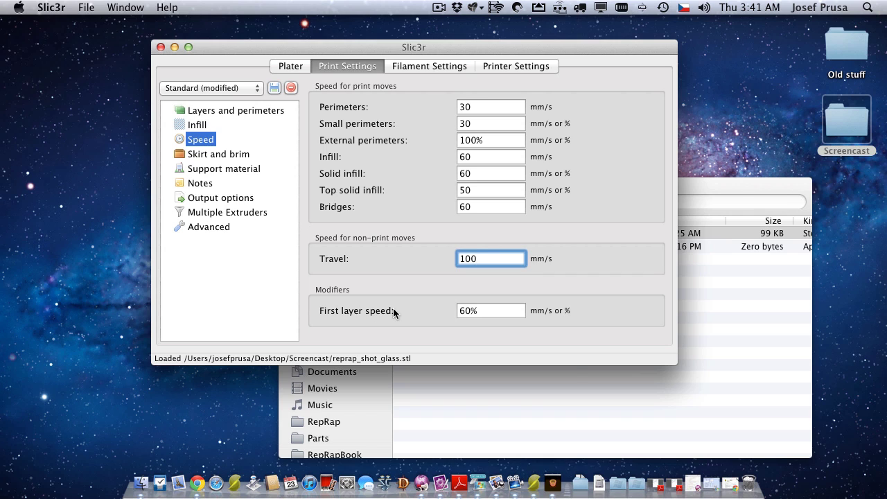
mouse_move(393, 312)
click(240, 155)
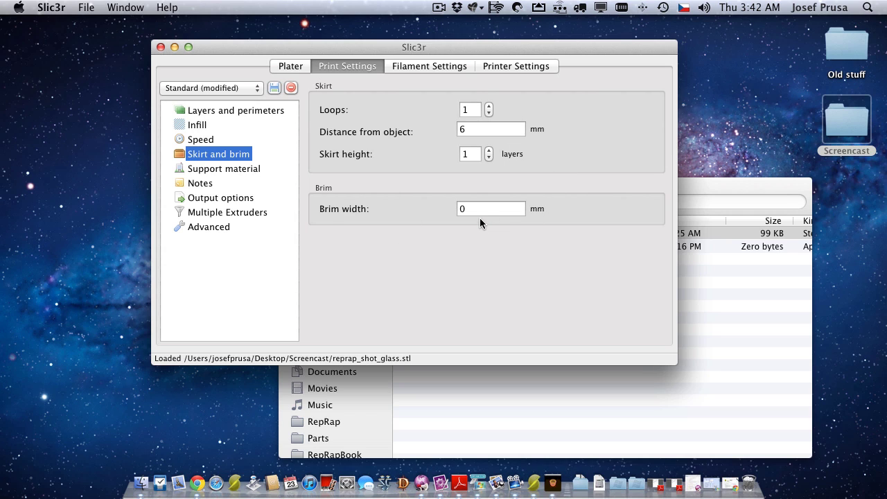
- Try out support material generation and look through the available support patterns
click(237, 169)
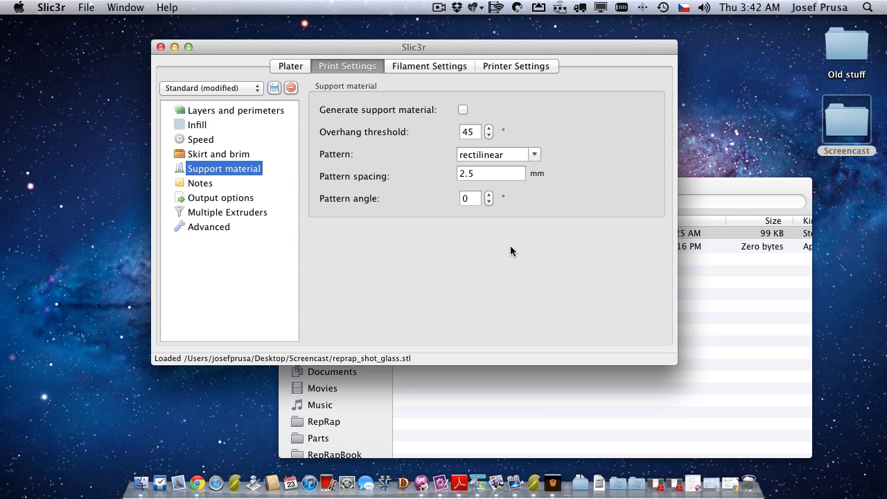
click(463, 109)
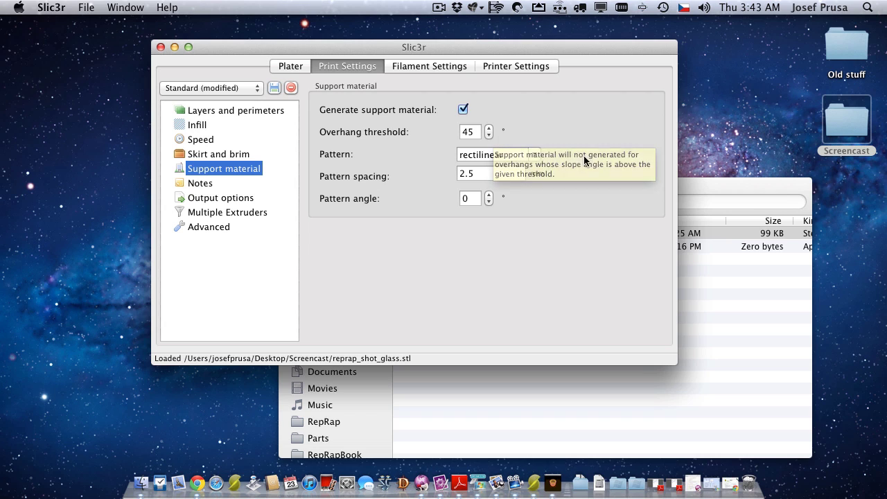
click(535, 154)
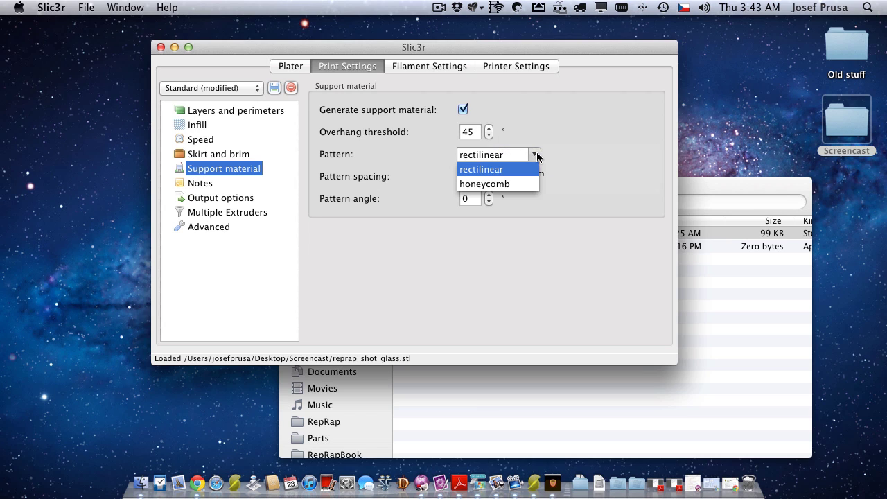
click(516, 173)
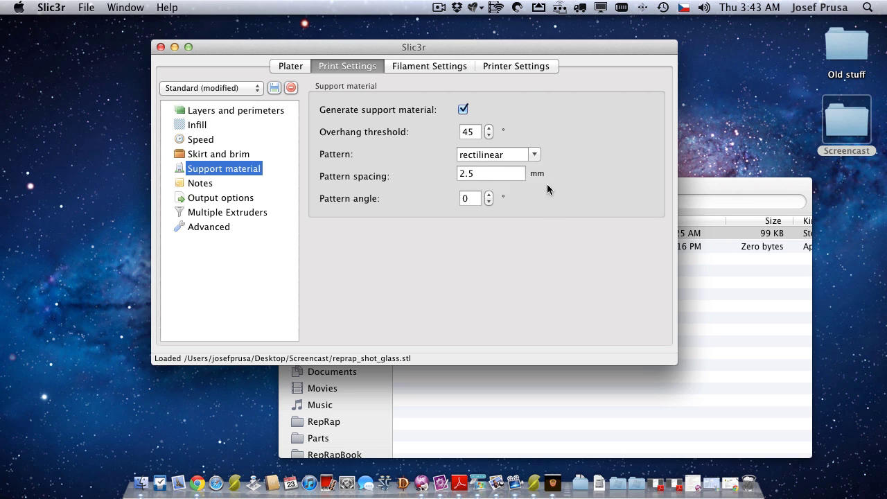
click(463, 109)
- View the notes and output options, and add _detailni to the output filename format
click(215, 197)
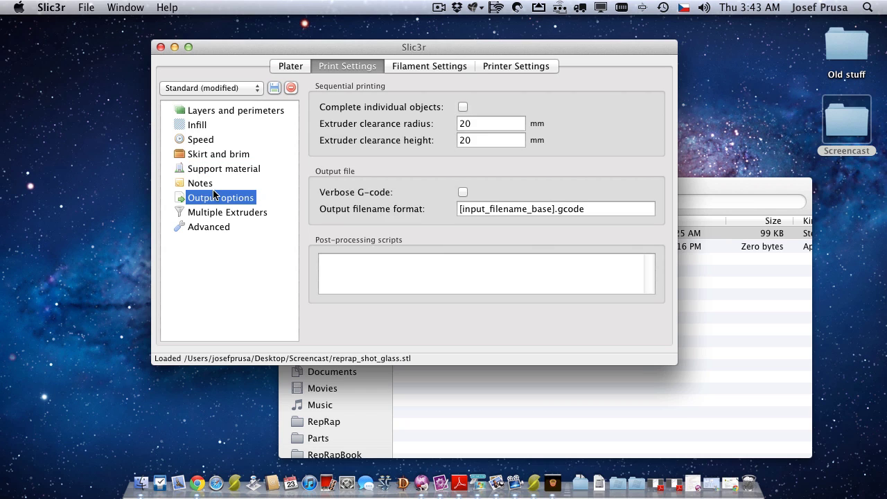
click(217, 183)
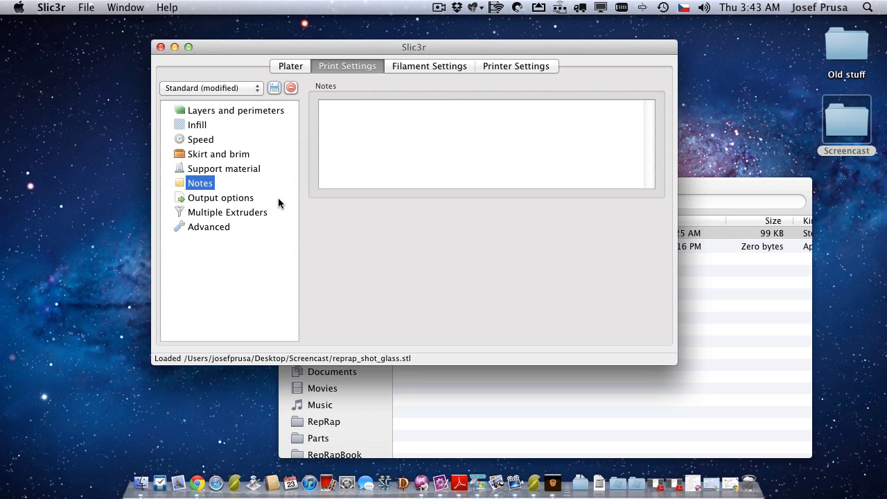
click(250, 200)
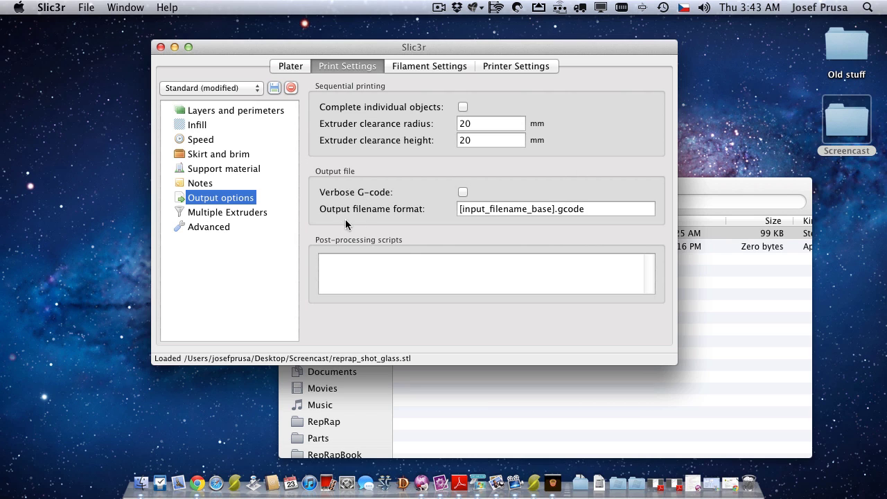
click(554, 208)
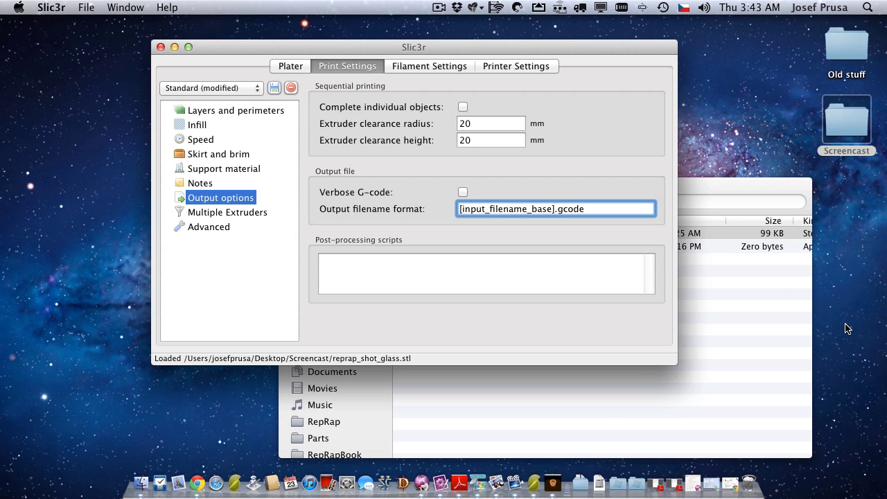
text(_detailni)
- Examine the multiple extruder assignments and the advanced extrusion width settings, including perimeters and default extrusion width
click(230, 213)
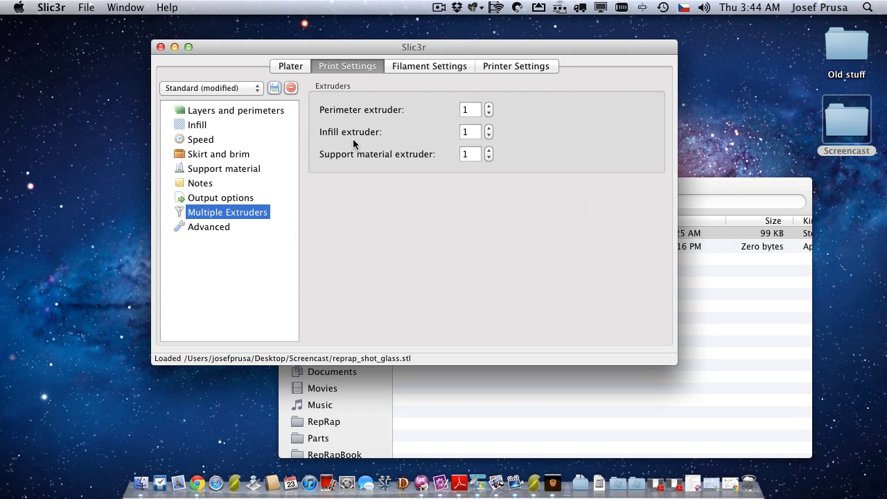
click(221, 229)
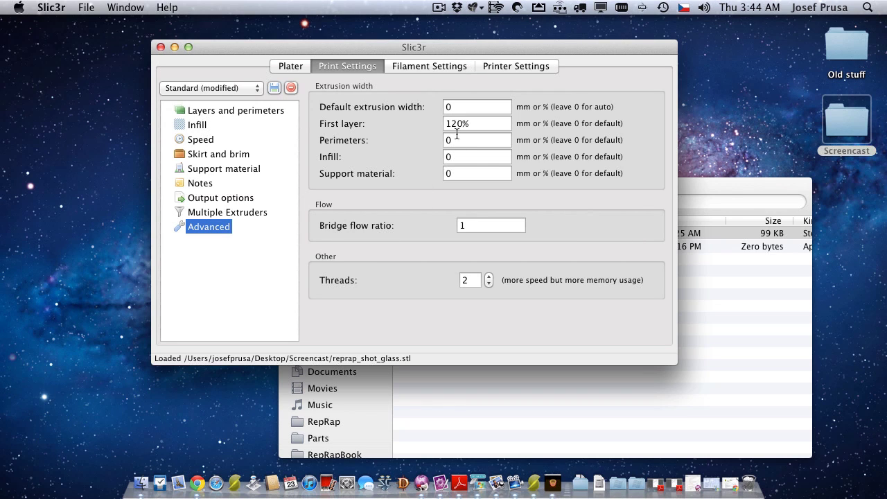
mouse_move(457, 133)
mouse_move(411, 160)
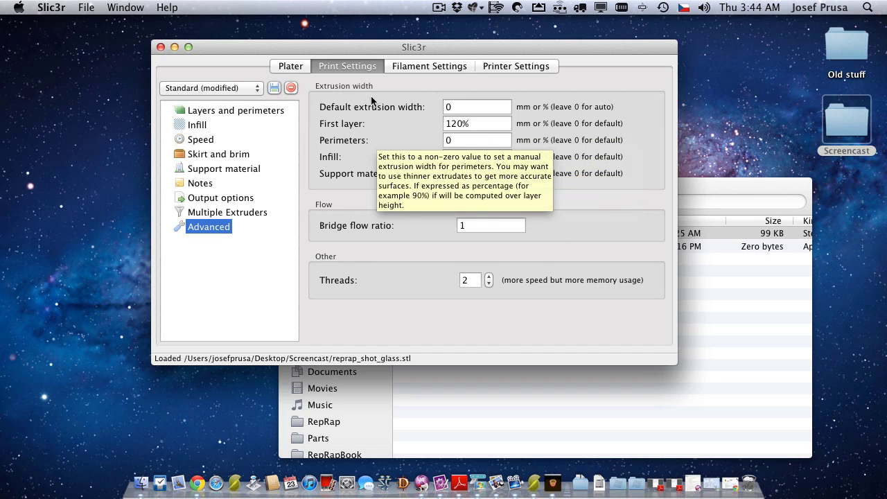
mouse_move(391, 110)
click(464, 107)
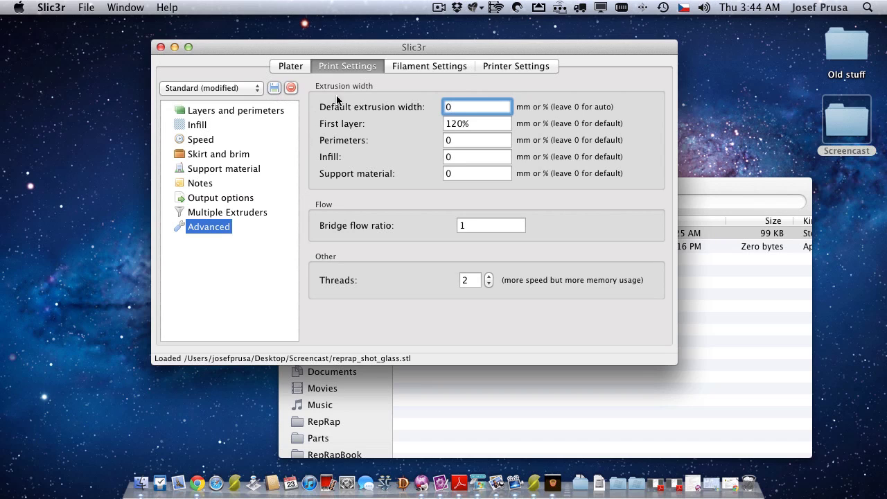
- Save the modified print settings as a new preset named Standard youtube
click(274, 89)
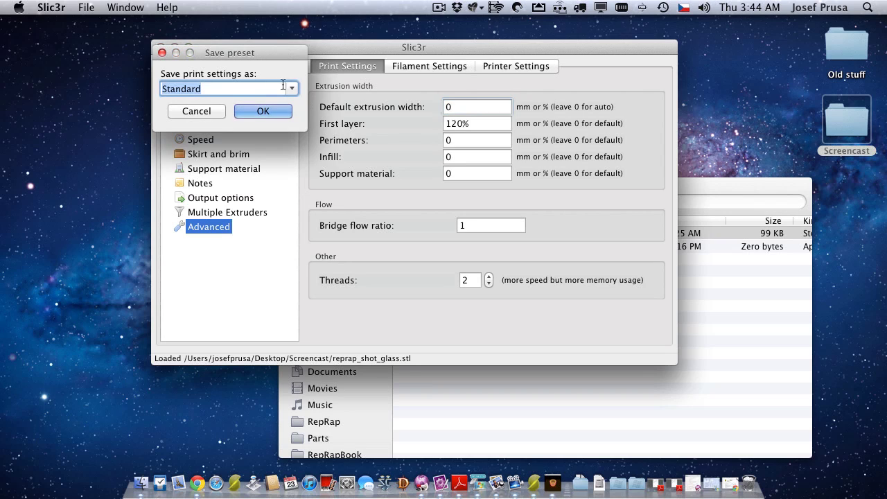
drag(276, 52, 447, 162)
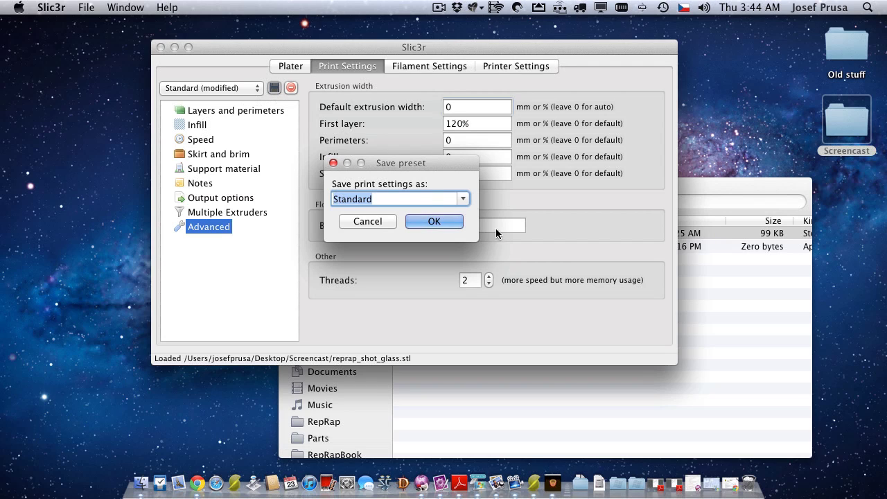
click(429, 195)
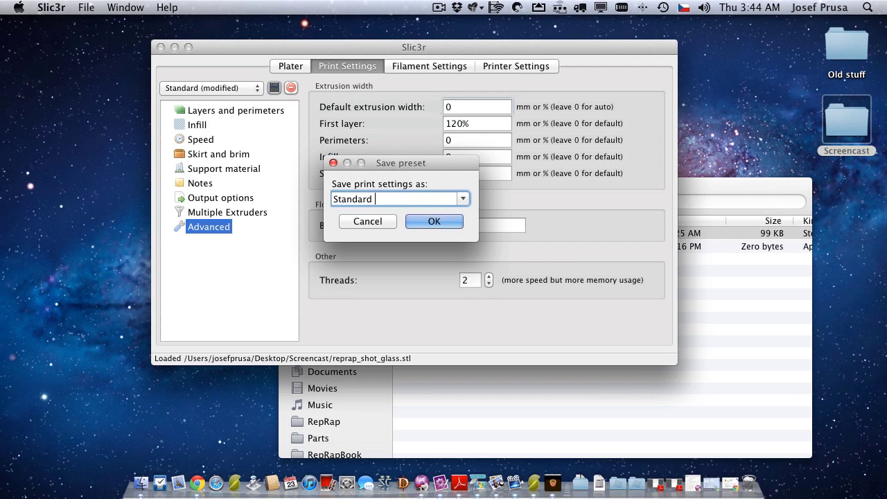
text(youtube)
click(435, 219)
- Check the print settings presets offered on the plater, leaving Standard youtube selected
click(287, 65)
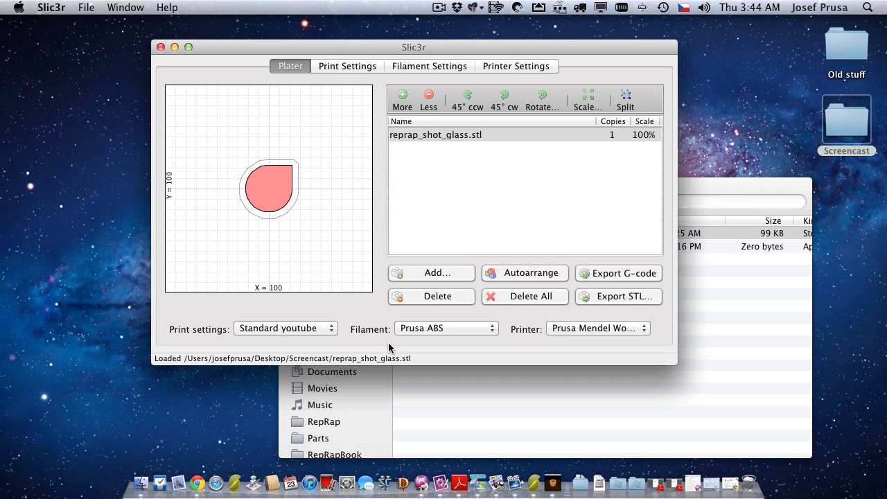
click(274, 332)
click(284, 340)
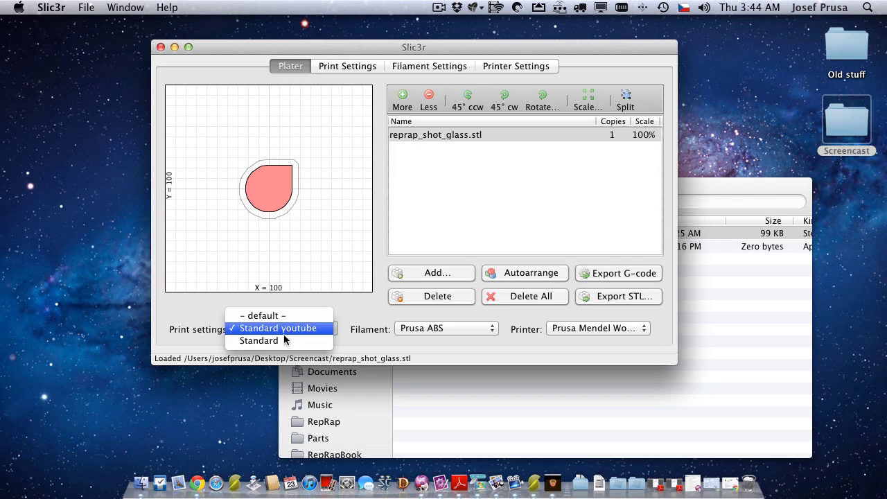
click(285, 329)
click(294, 315)
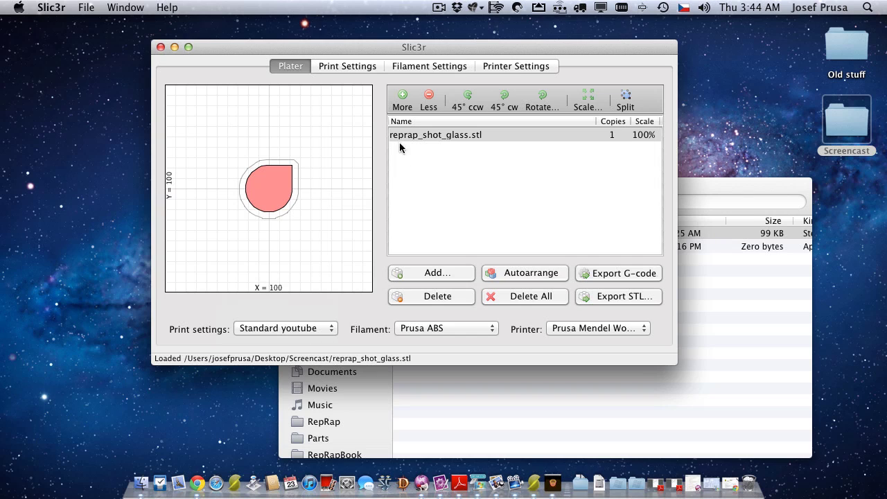
- Review the Prusa ABS filament diameter and set the extrusion multiplier to 1.1
click(336, 69)
click(393, 67)
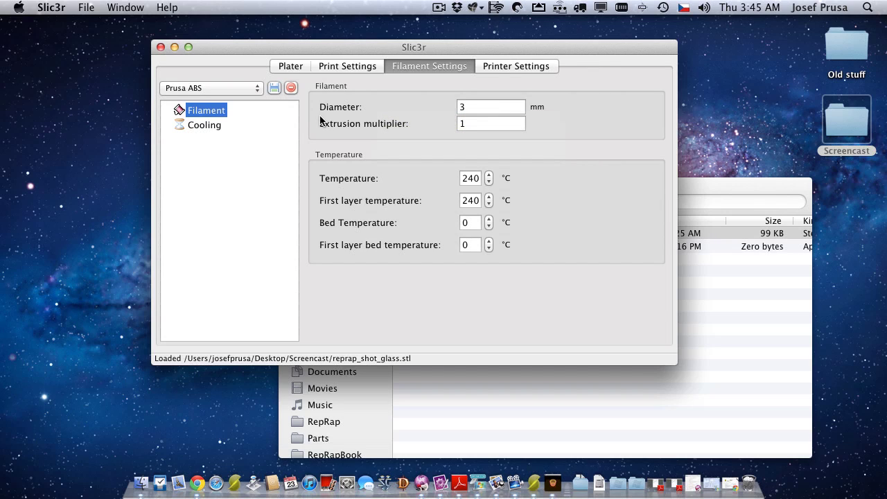
double_click(502, 107)
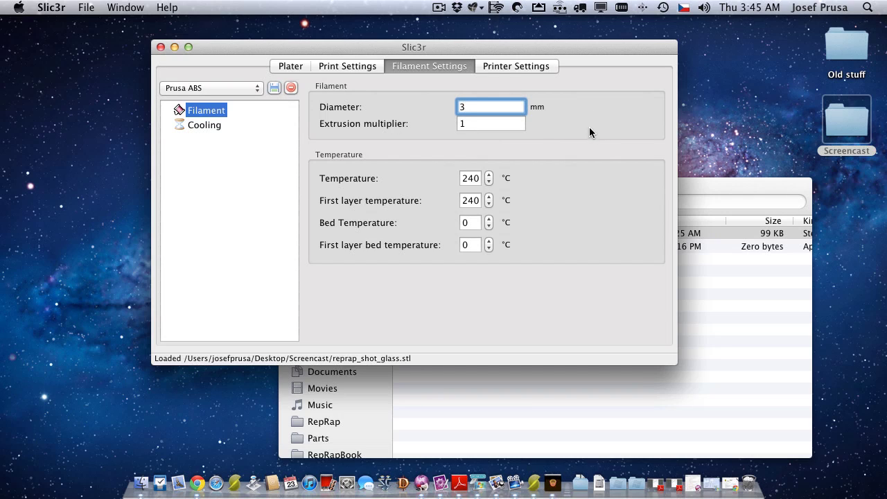
click(479, 124)
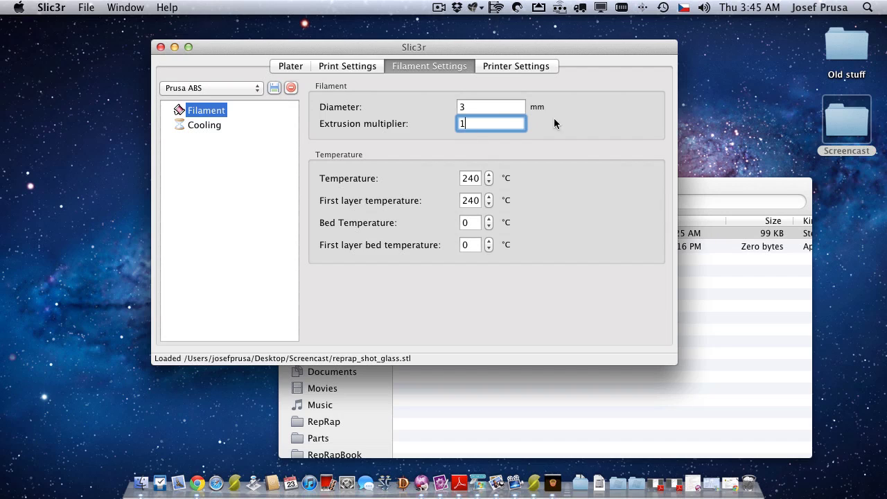
key(BackSpace)
text(0)
key(BackSpace)
text(0.9)
key(BackSpace)
key(BackSpace)
key(BackSpace)
text(1.1)
- Examine the filament diameter, first layer temperature and bed temperature settings
click(481, 109)
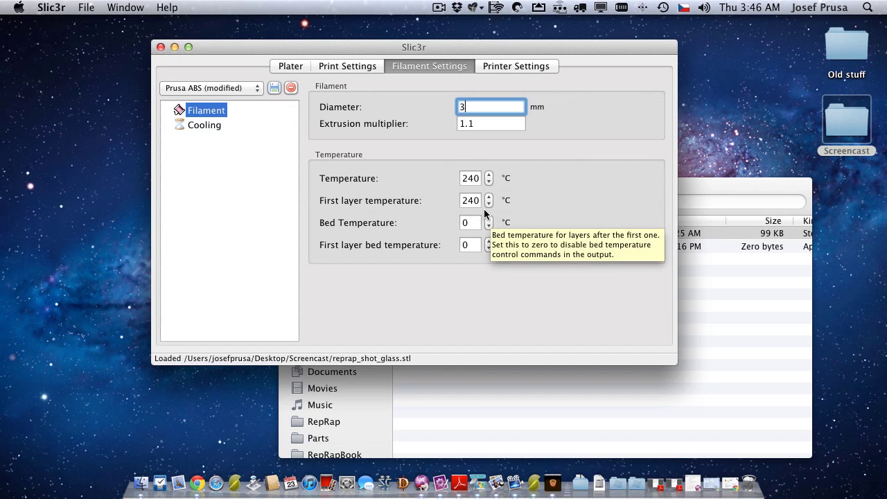
drag(481, 201, 459, 200)
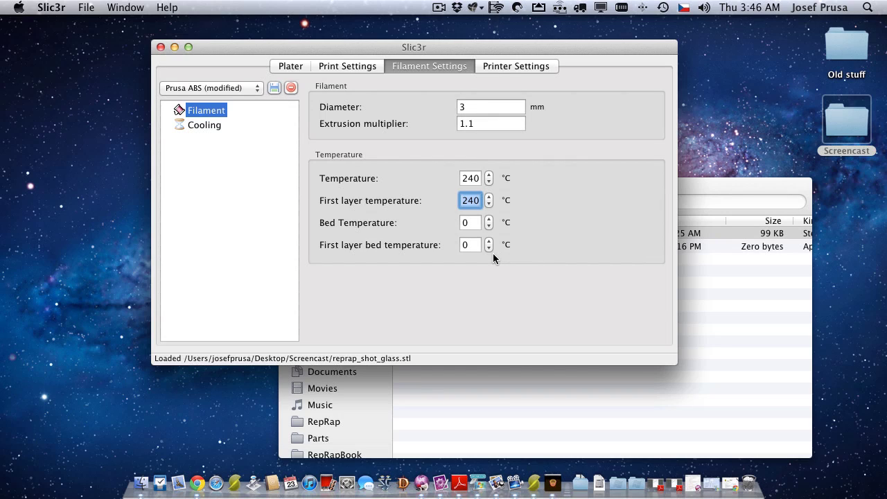
mouse_move(493, 254)
- Examine the filament's cooling settings, including the enable option, fan speeds and cooling thresholds
click(203, 126)
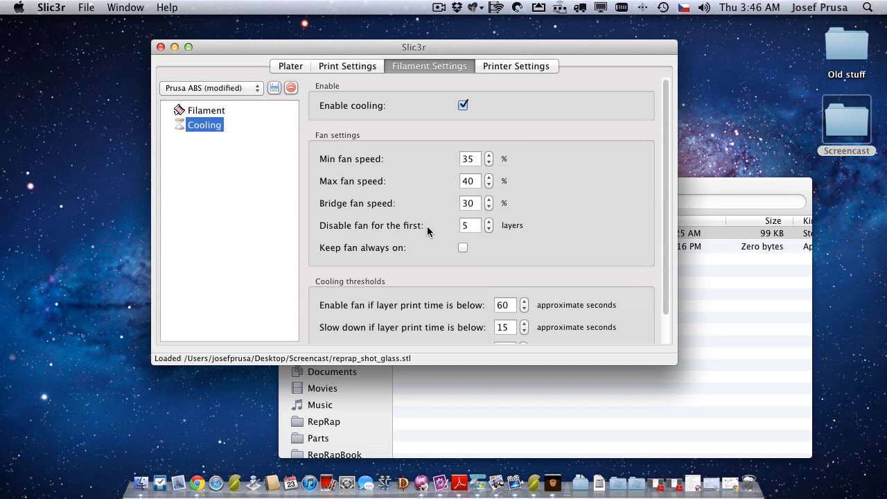
mouse_move(424, 230)
mouse_move(439, 185)
click(463, 106)
click(466, 106)
mouse_move(459, 194)
mouse_move(454, 223)
scroll(519, 247, down, 1)
scroll(519, 248, down, 3)
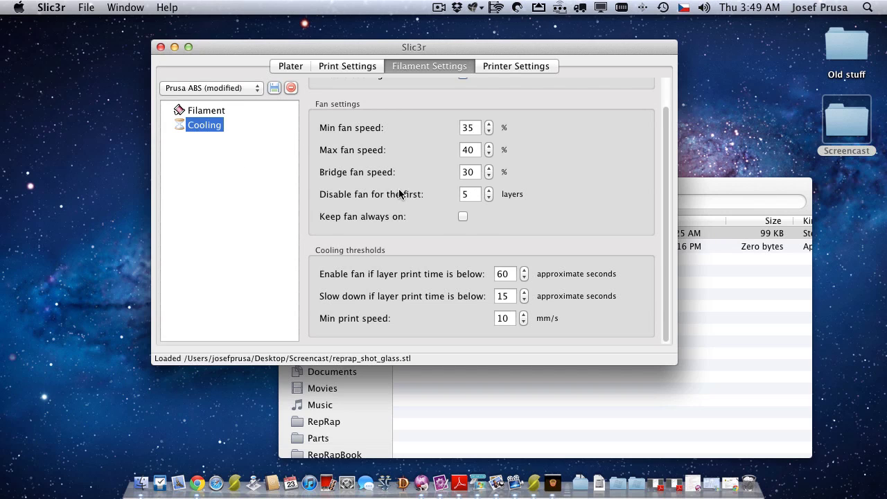
- Set the filament's temperature and first layer temperature to 200 °C and the bed temperature to 60 °C
click(225, 113)
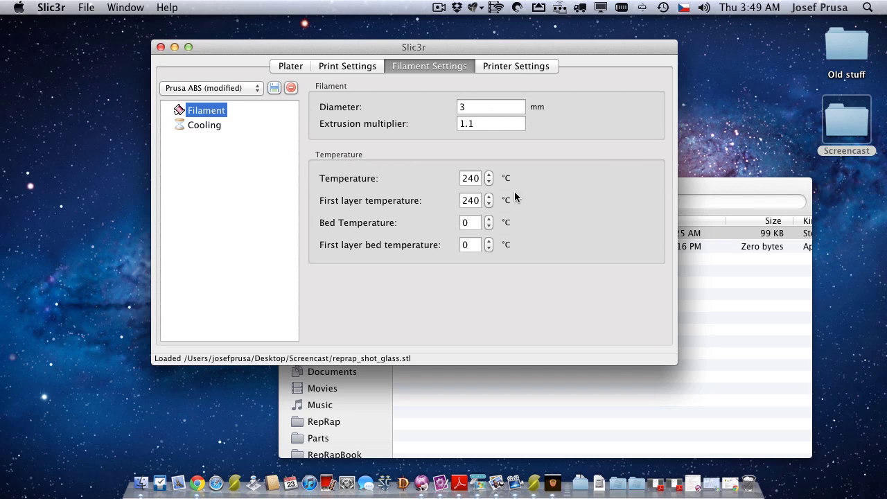
click(474, 175)
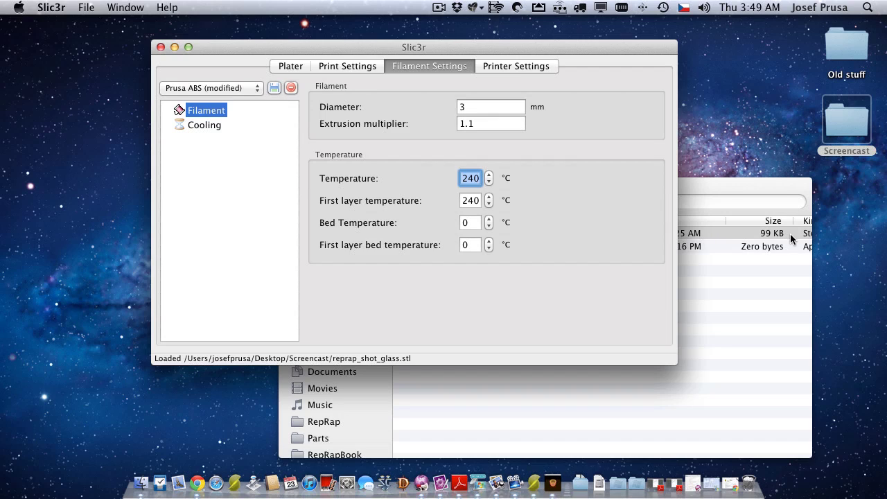
text(200)
click(467, 198)
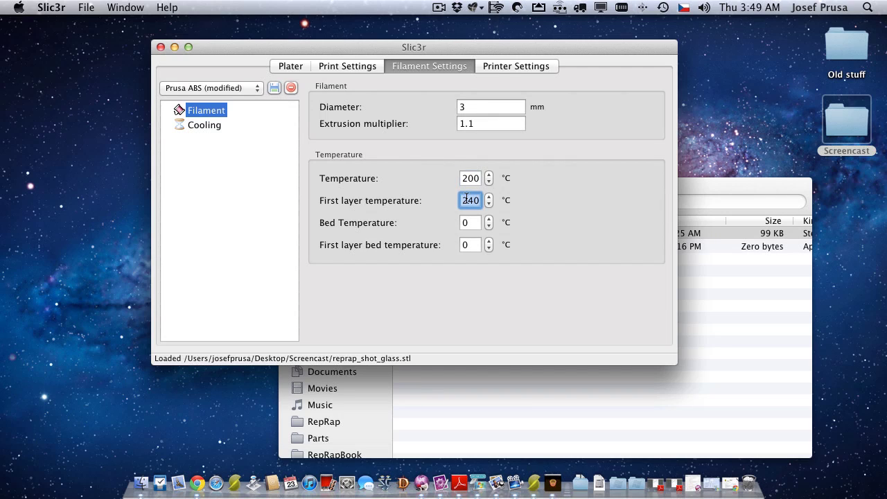
text(200)
click(475, 221)
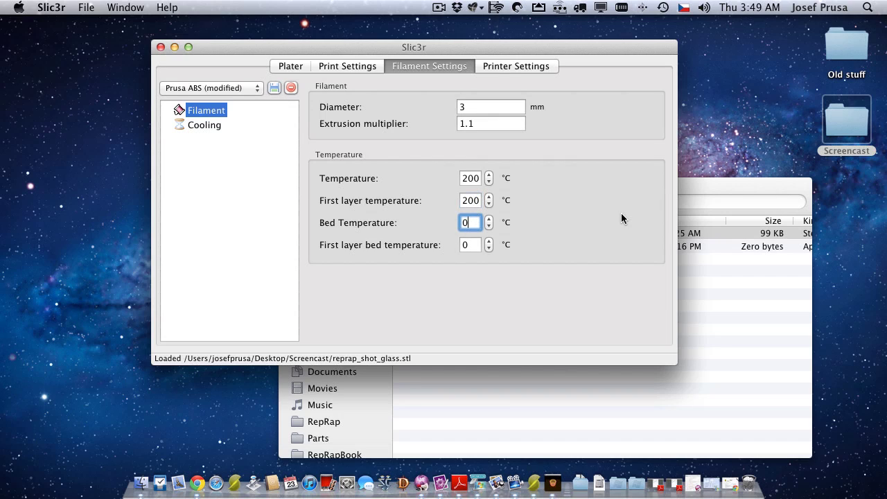
key(BackSpace)
text(60)
- Save the modified filament settings as a new preset named Prusa PLA
click(274, 88)
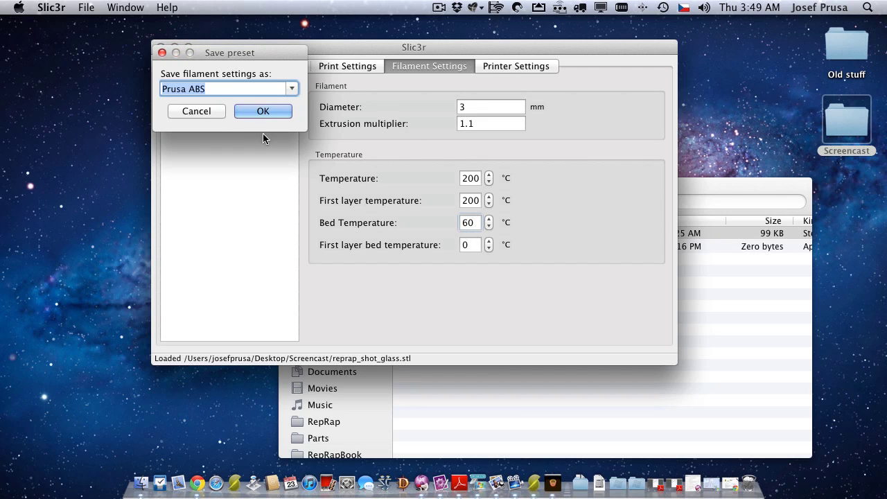
click(203, 89)
key(BackSpace)
key(BackSpace)
key(BackSpace)
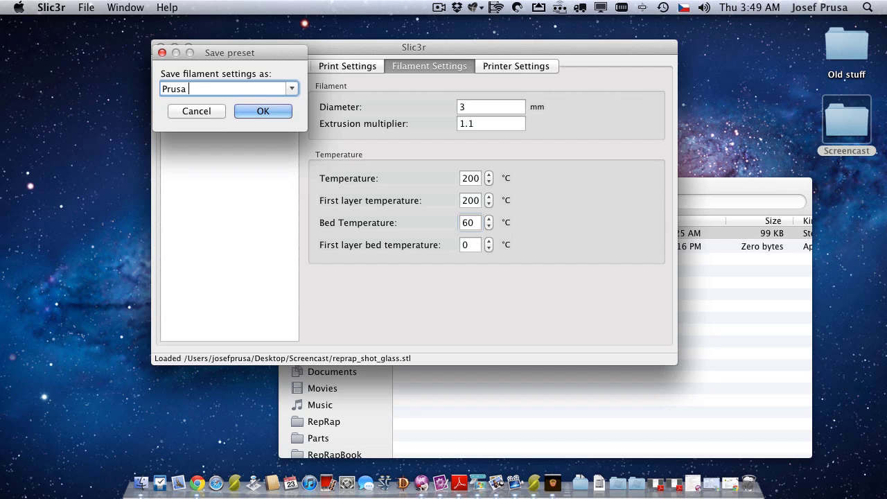
text(PLS)
key(BackSpace)
text(A)
click(254, 115)
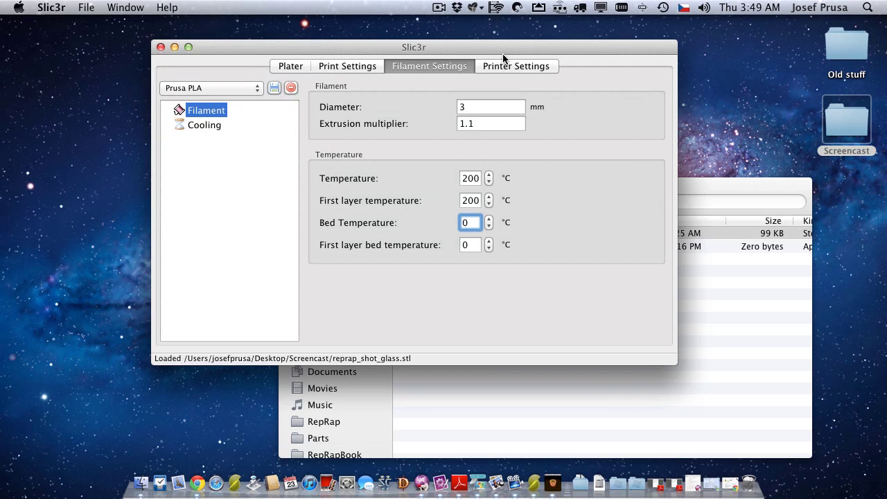
- Examine the printer's general settings, including bed size, the available G-code flavors and number of extruders
click(544, 70)
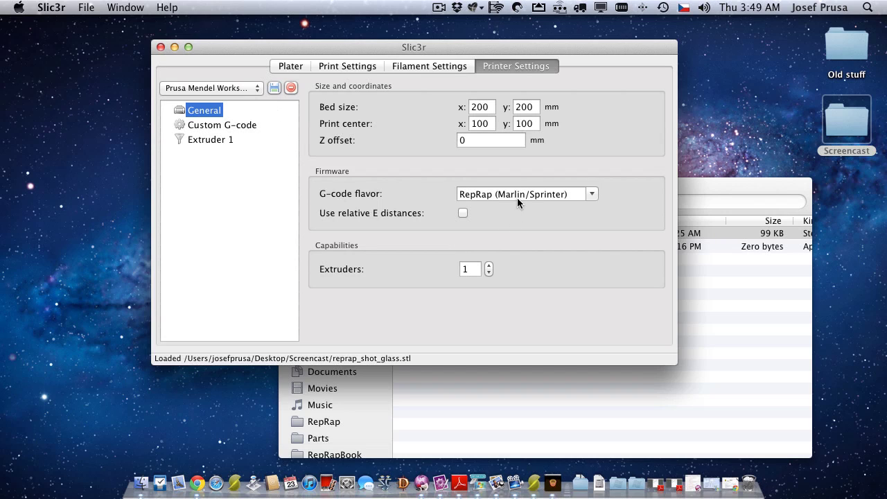
click(585, 196)
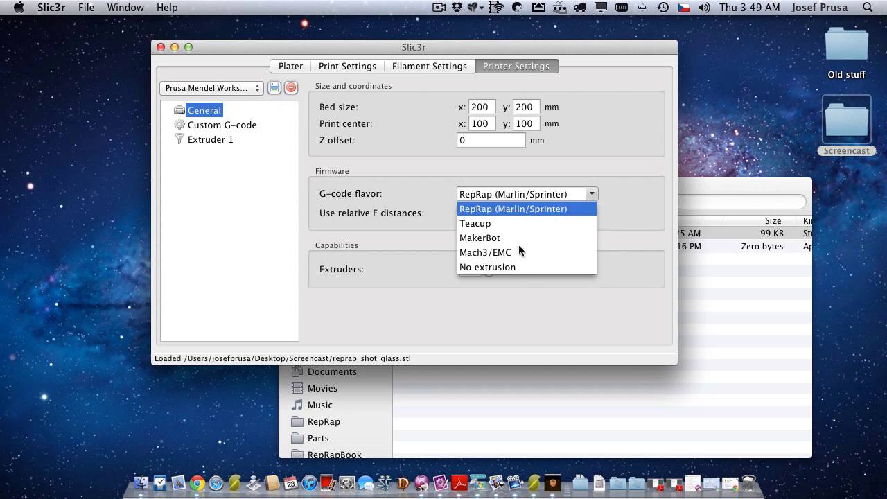
click(420, 210)
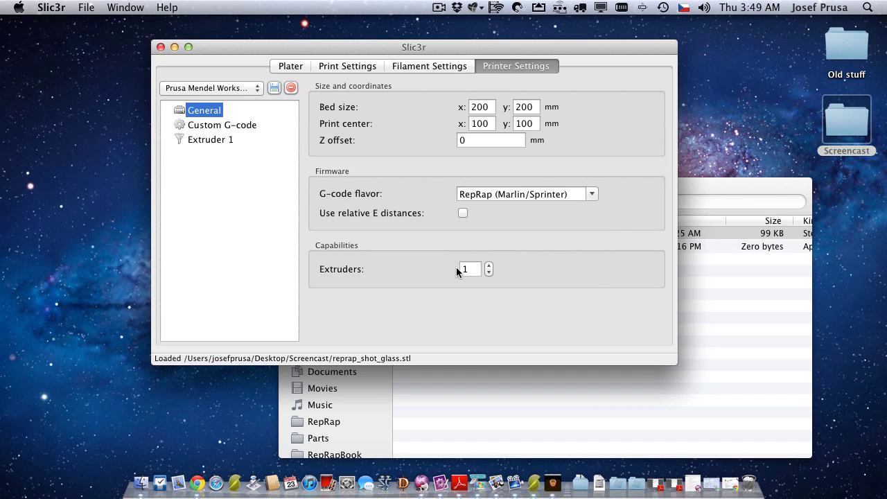
- Examine the custom start G-code line by line, from homing the axes through the E reset and priming moves to the Z offset
click(228, 130)
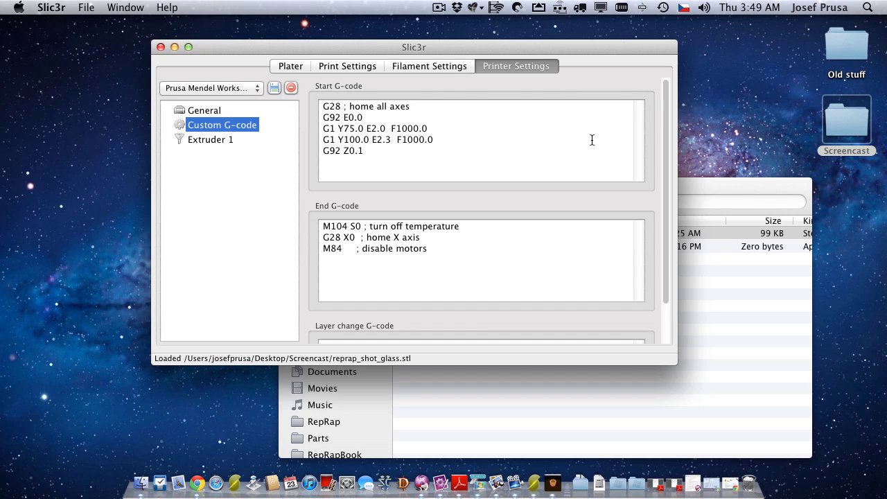
mouse_move(592, 140)
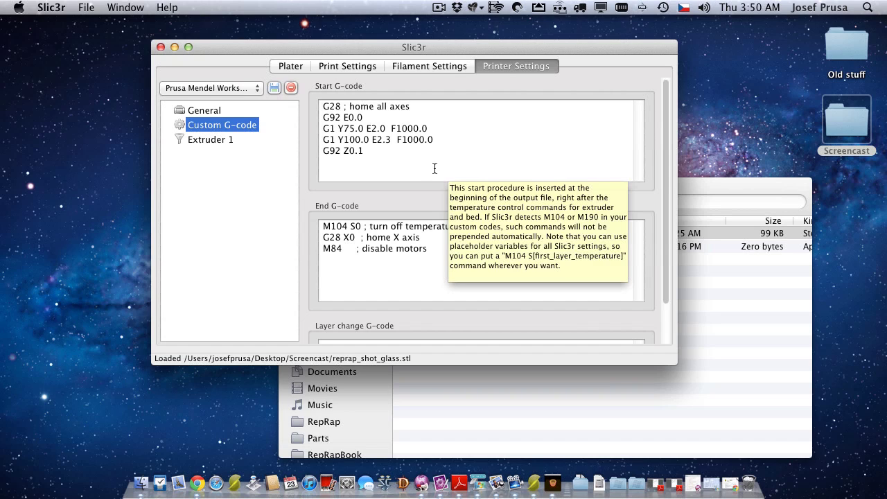
click(406, 170)
key(super+a)
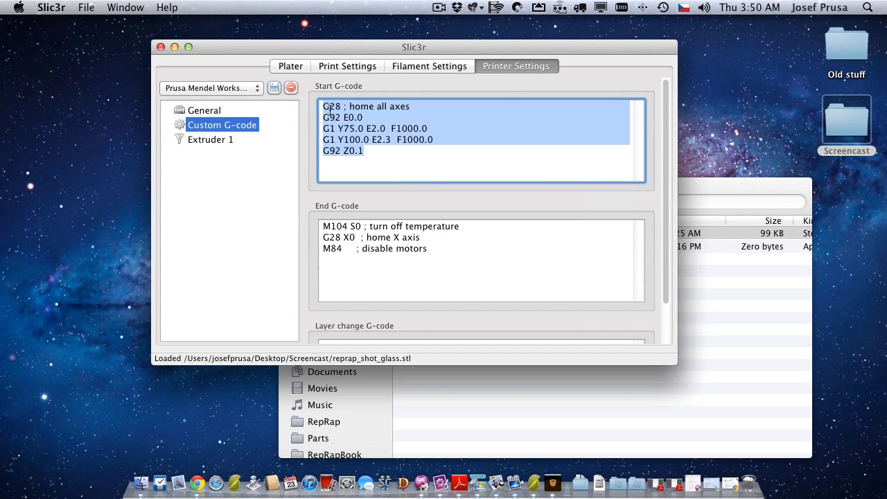
click(443, 113)
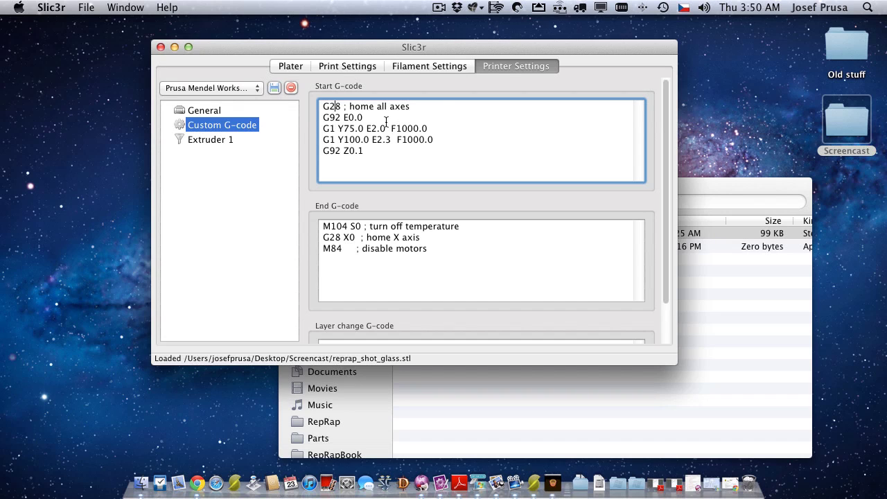
drag(380, 116, 251, 97)
click(422, 133)
drag(368, 117, 321, 117)
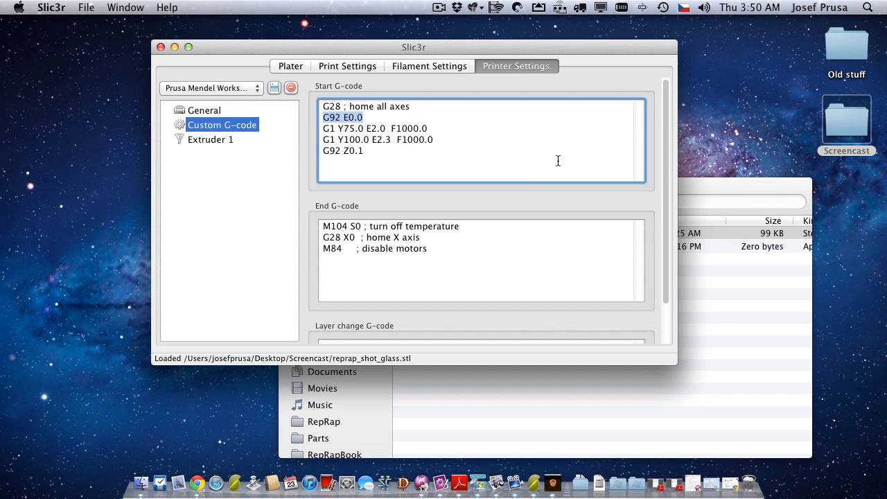
drag(445, 144, 465, 122)
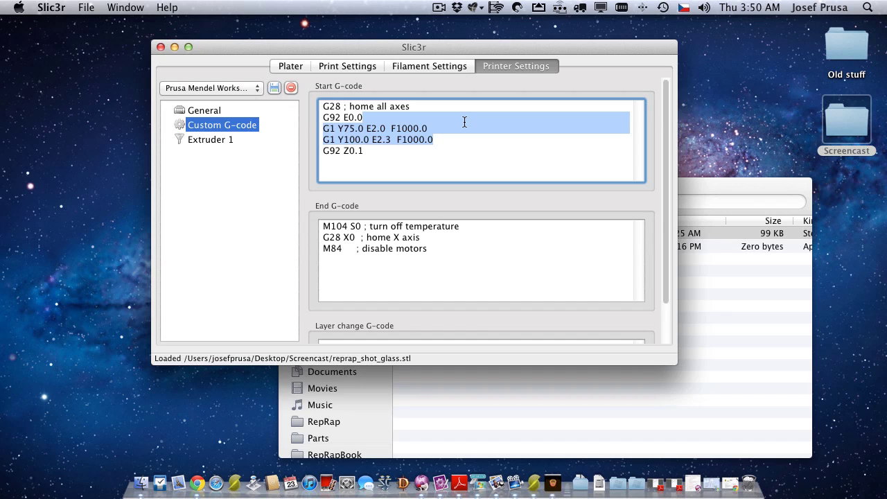
drag(374, 151, 303, 151)
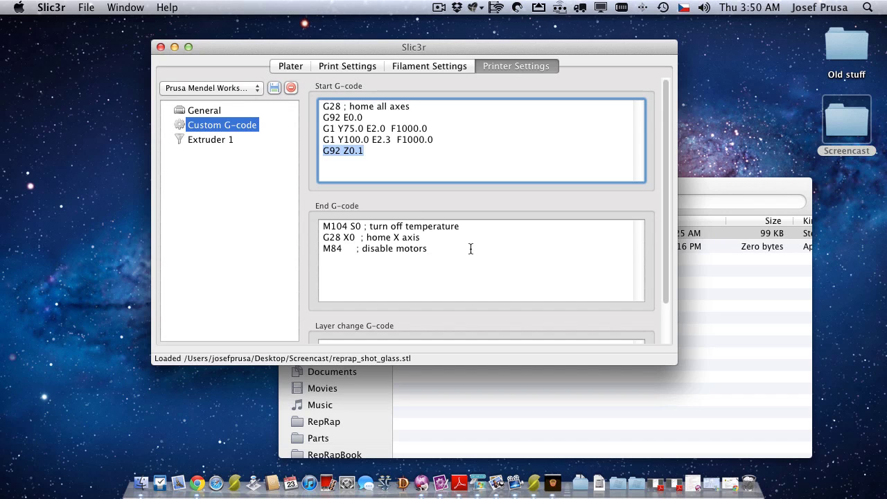
- Examine the custom end G-code commands and the layer change G-code
drag(471, 248, 295, 162)
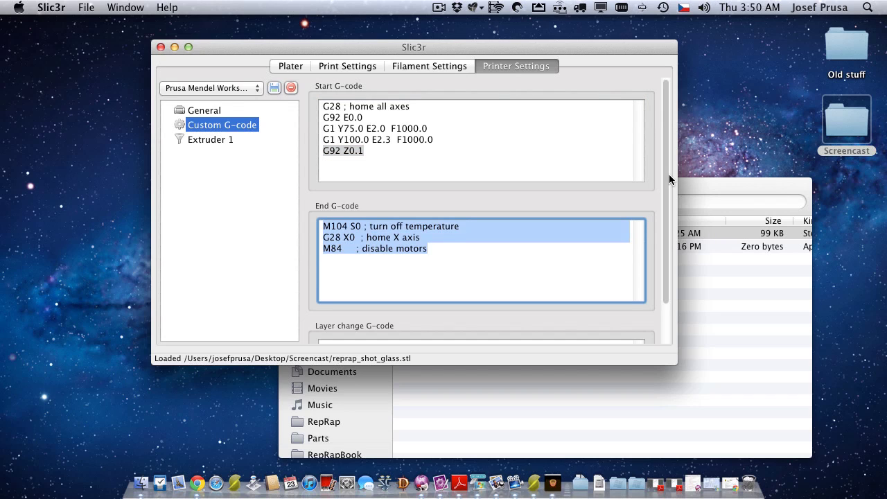
drag(666, 176, 657, 218)
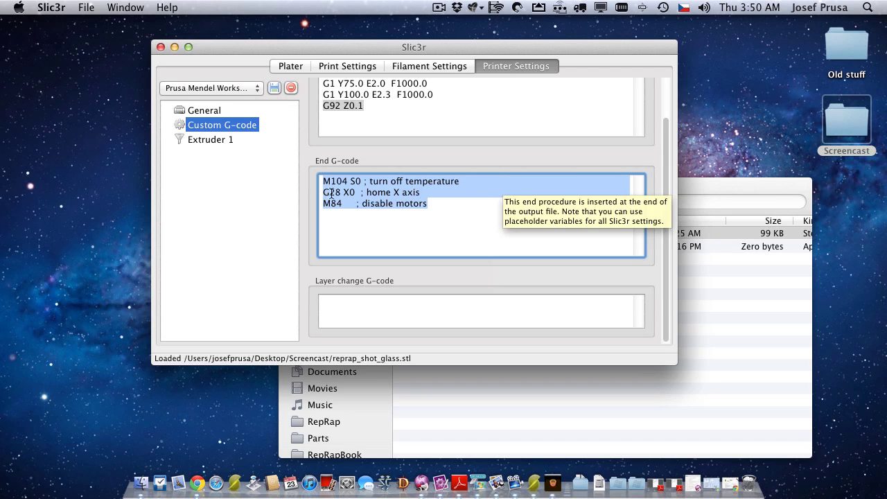
click(455, 194)
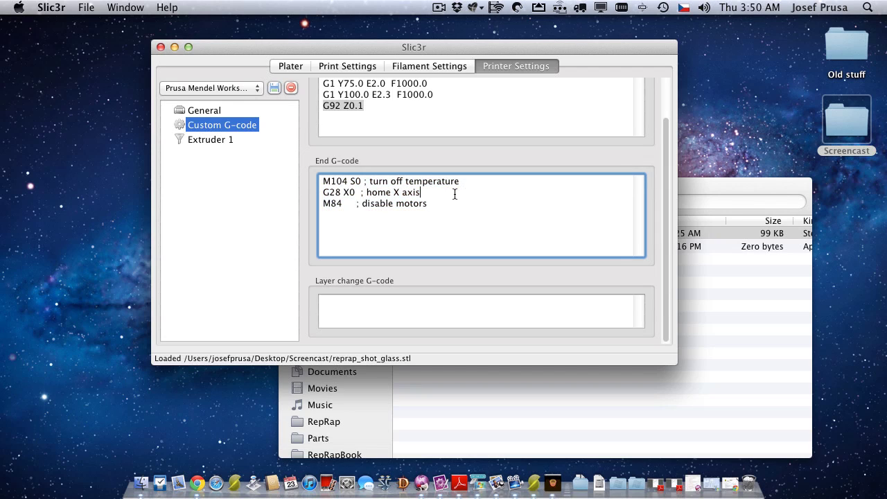
drag(439, 203, 230, 200)
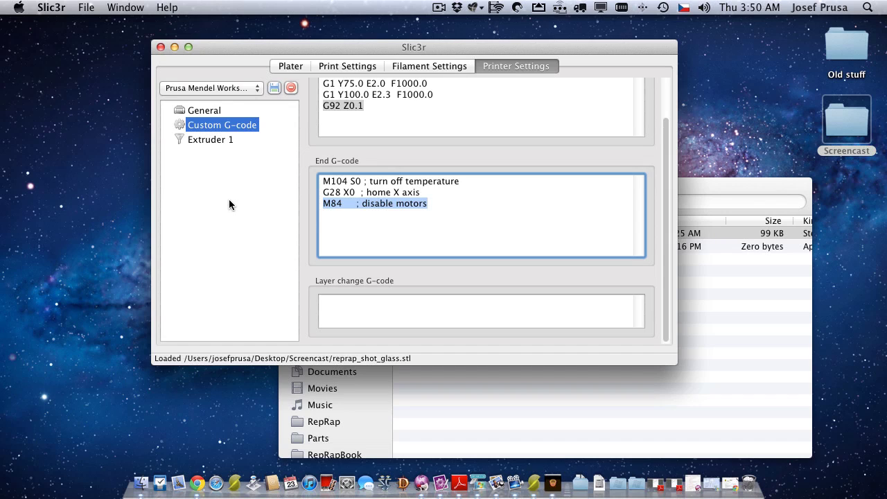
- Review Extruder 1's nozzle diameter and retraction settings, and set the retraction speed to 10 mm/s
click(225, 138)
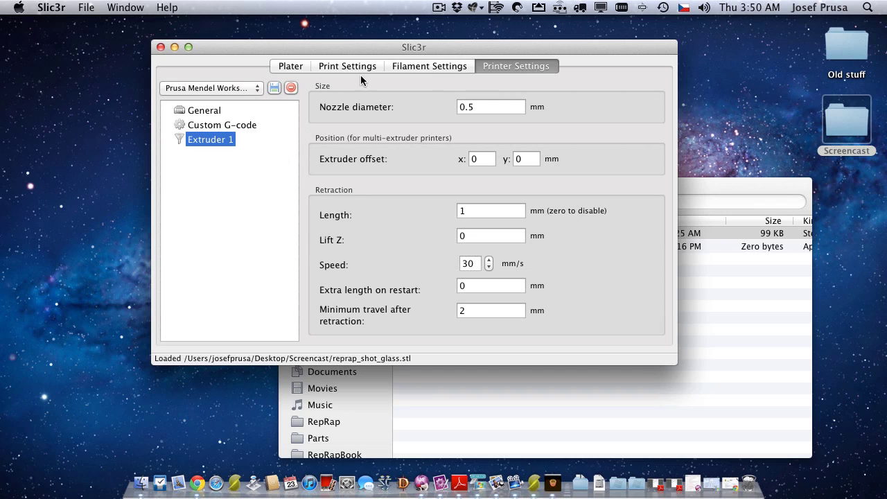
double_click(495, 107)
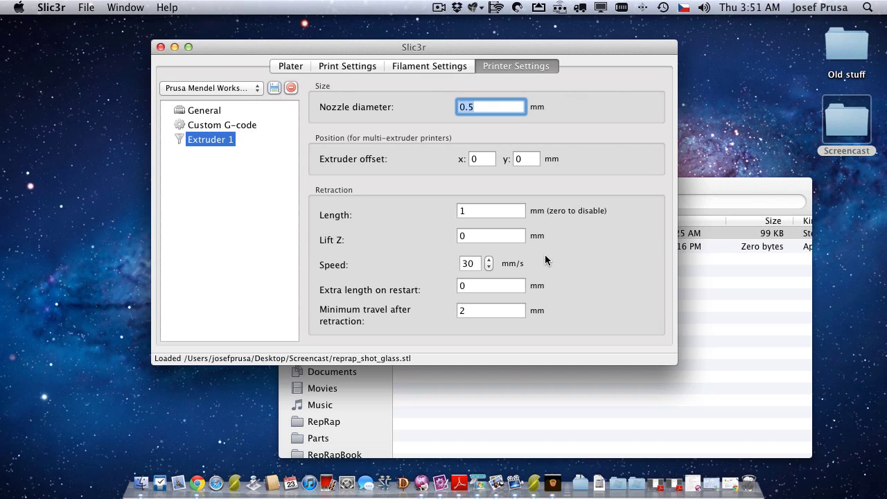
click(502, 211)
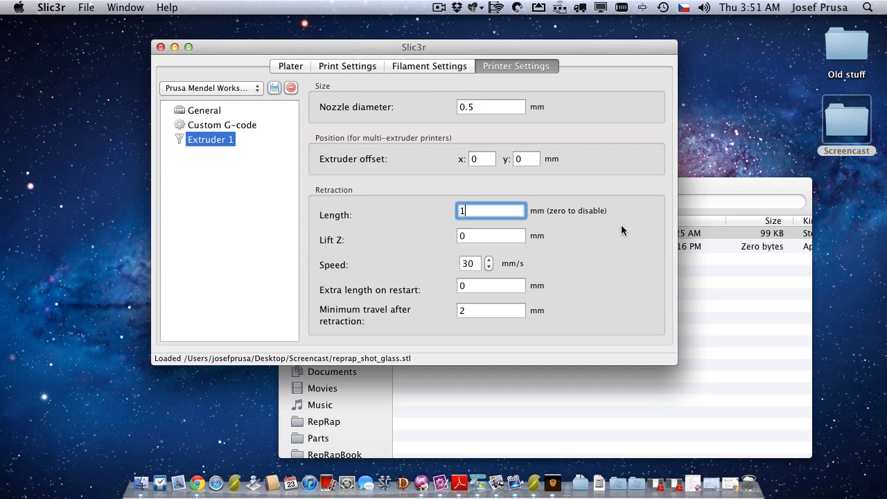
key(Tab)
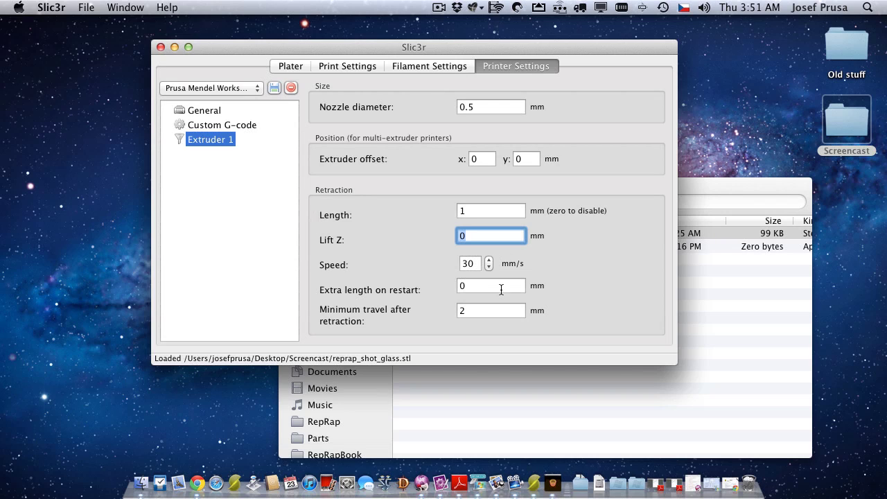
mouse_move(501, 290)
click(492, 284)
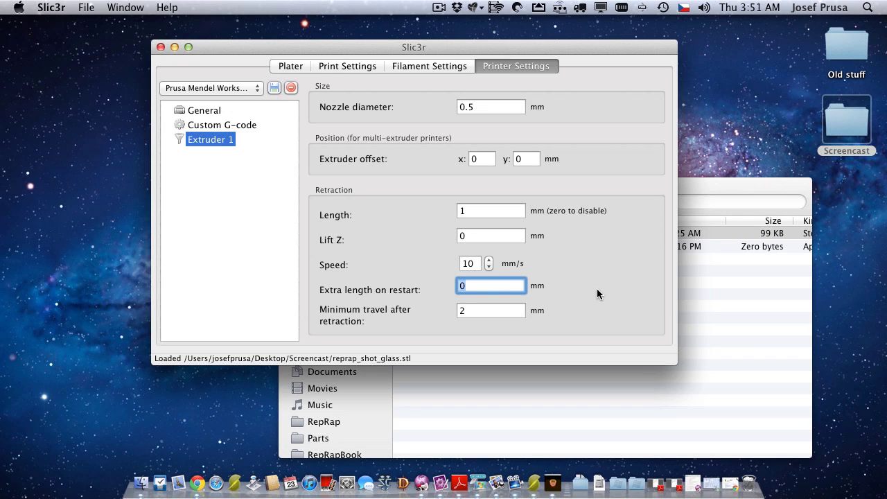
click(504, 310)
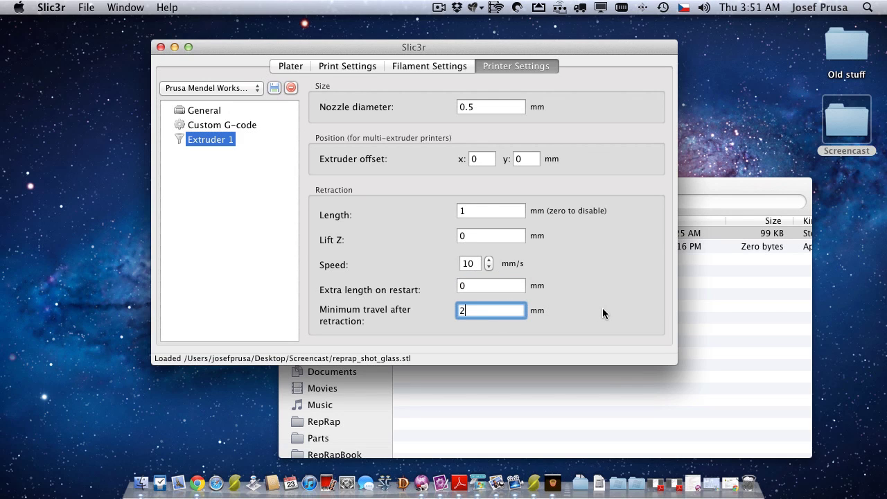
double_click(493, 311)
- Revisit the print, filament and printer settings, then return to the plater and view the configuration loading and exporting options
click(353, 67)
click(429, 66)
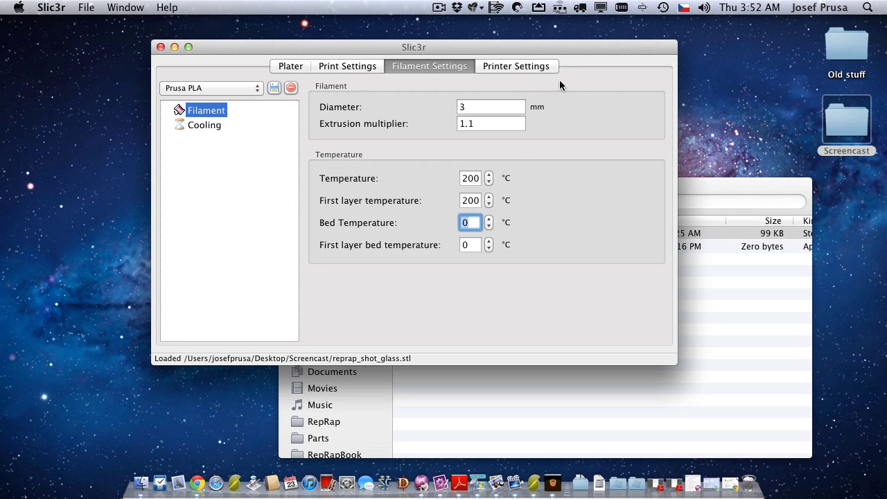
click(541, 70)
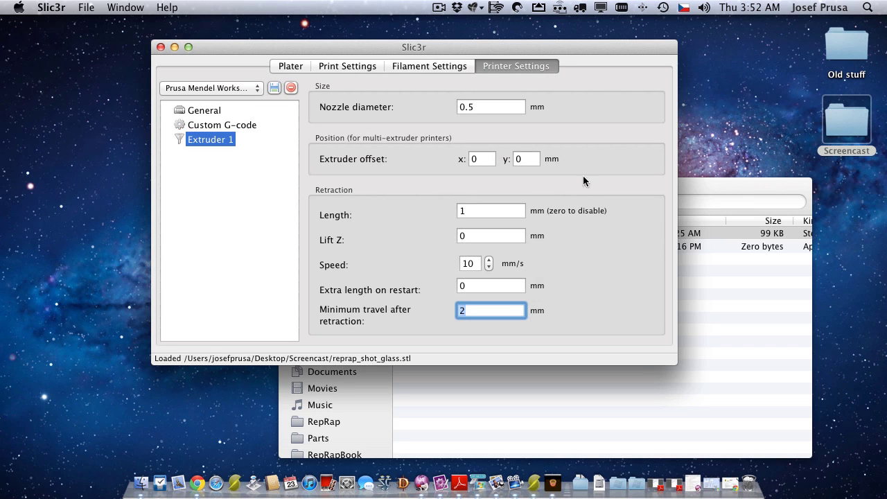
click(304, 68)
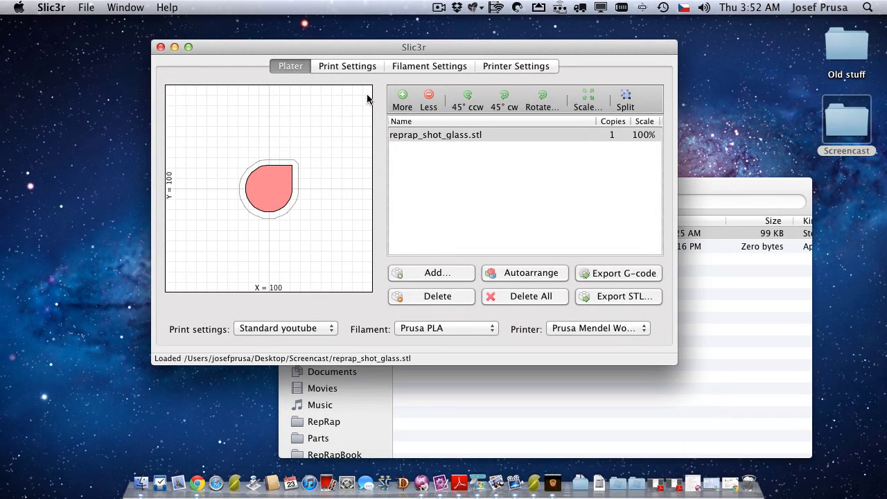
click(84, 8)
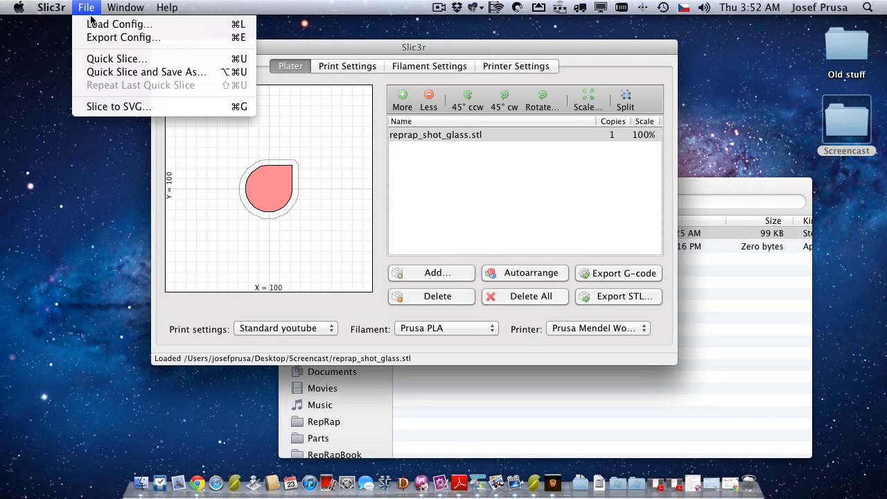
click(435, 177)
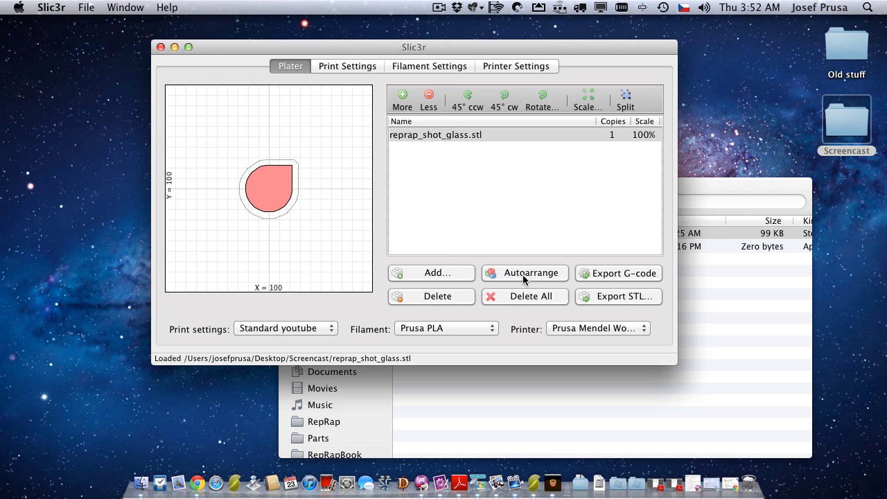
- Delete all objects from the plater and load reprap_shot_glass.stl again from the Screencast folder
click(526, 297)
click(737, 312)
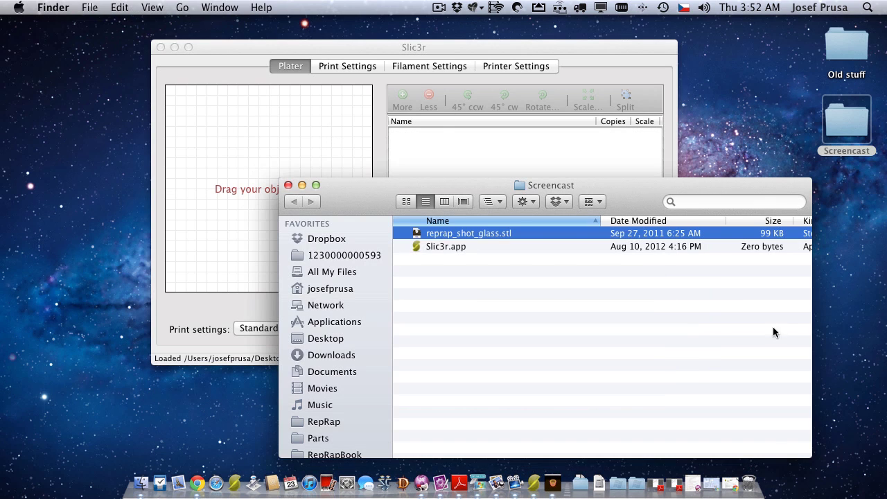
drag(450, 240, 228, 156)
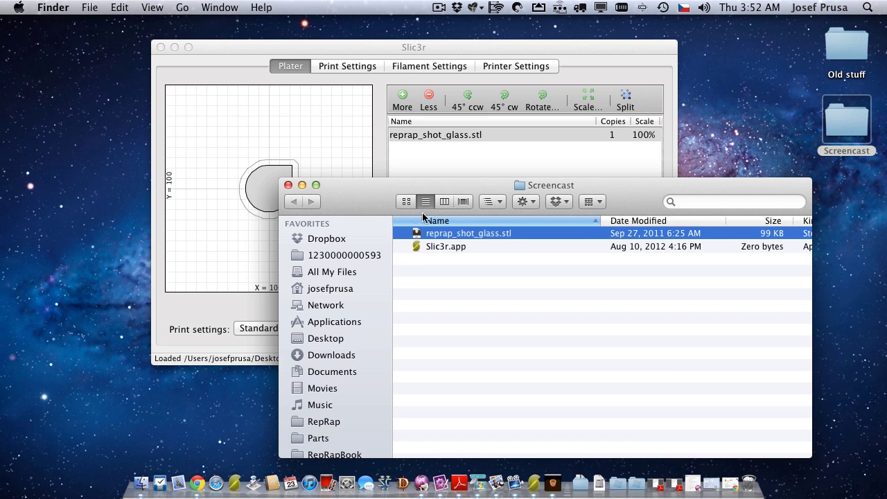
click(479, 269)
drag(389, 202, 517, 246)
click(277, 192)
click(277, 192)
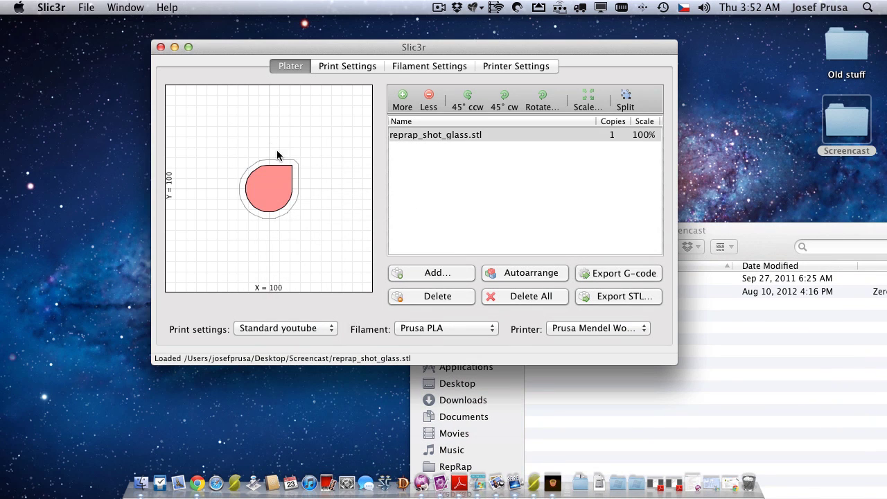
- Select reprap_shot_glass.stl and add a second copy of it to the build plate
click(279, 182)
click(228, 118)
mouse_move(242, 200)
mouse_down()
mouse_move(217, 161)
mouse_move(206, 200)
mouse_move(229, 200)
mouse_up()
click(419, 139)
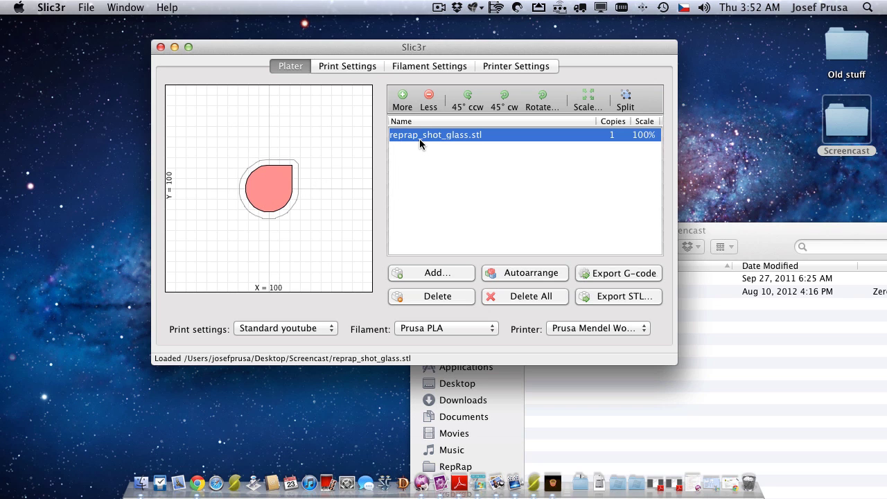
click(405, 96)
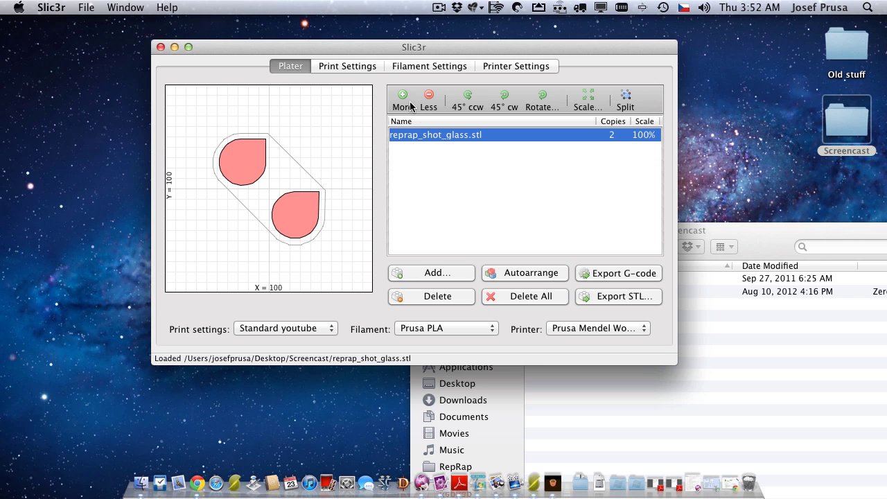
- Move the two shot glass copies around the build plate to try different placements
drag(316, 229, 257, 143)
drag(244, 186, 283, 209)
drag(267, 157, 221, 160)
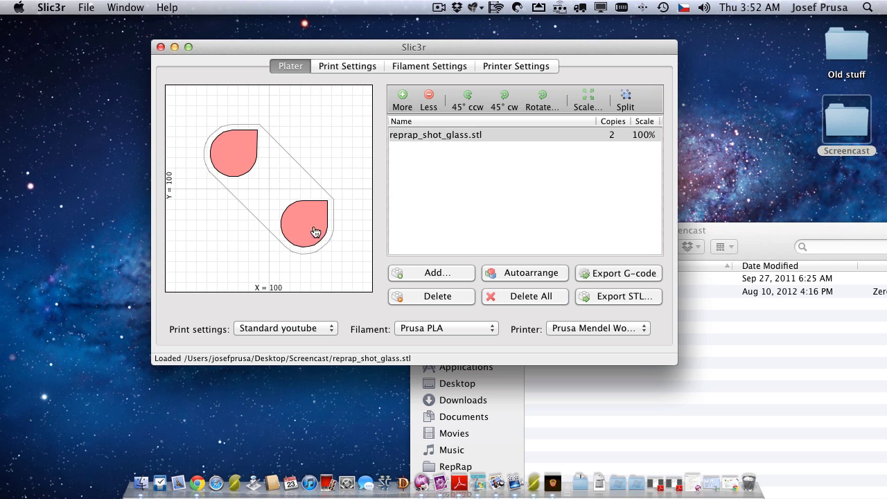
drag(317, 234, 320, 170)
drag(242, 199, 254, 207)
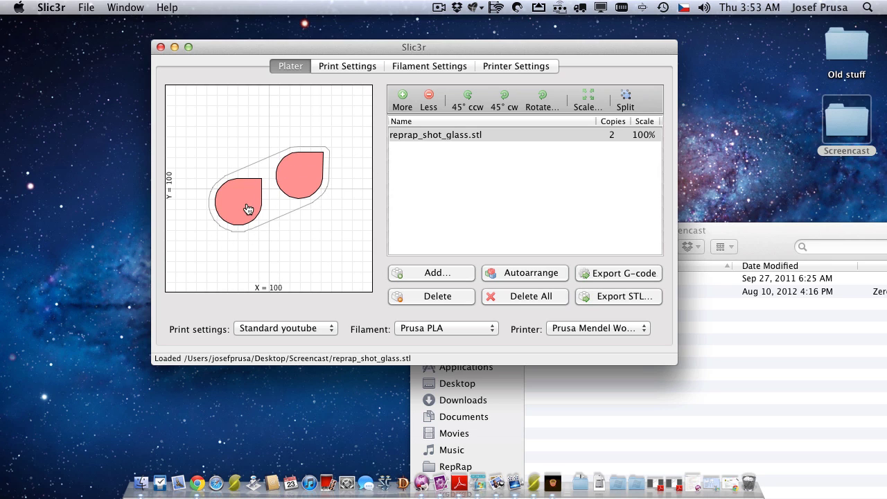
drag(307, 190, 297, 216)
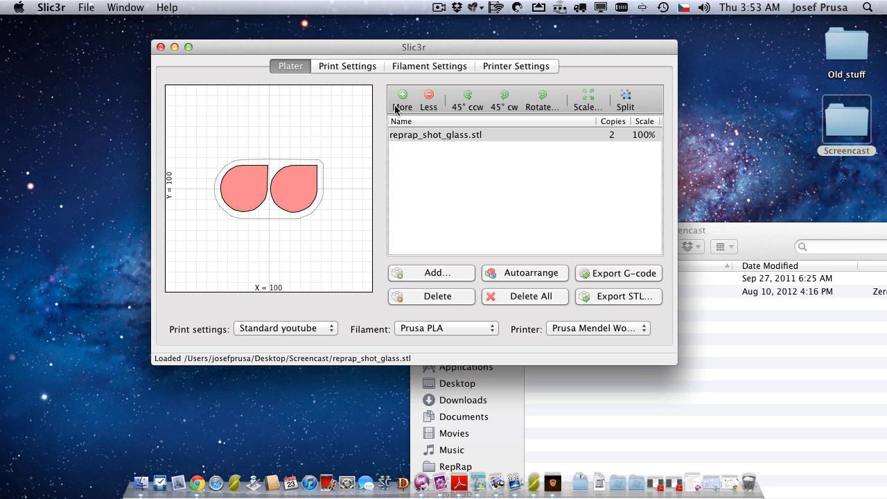
- Set reprap_shot_glass.stl to four copies and move the upper-right copy farther up the build plate
click(427, 97)
click(402, 97)
double_click(402, 97)
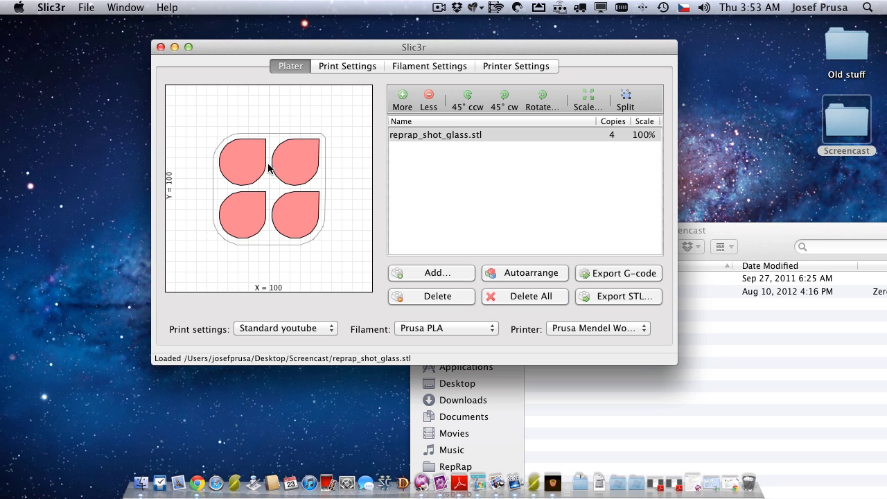
drag(281, 176, 292, 130)
click(223, 157)
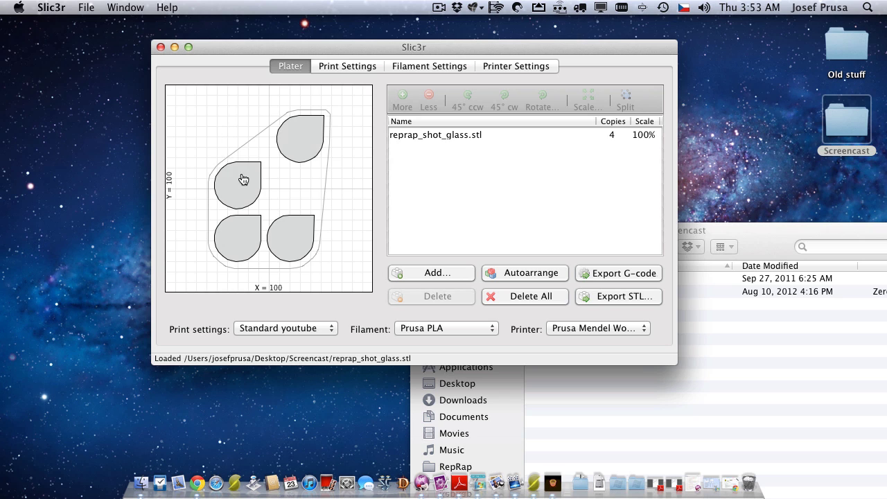
- Scatter the four shot glass copies around the build plate and autoarrange them
drag(242, 178, 258, 157)
drag(288, 249, 326, 224)
click(242, 232)
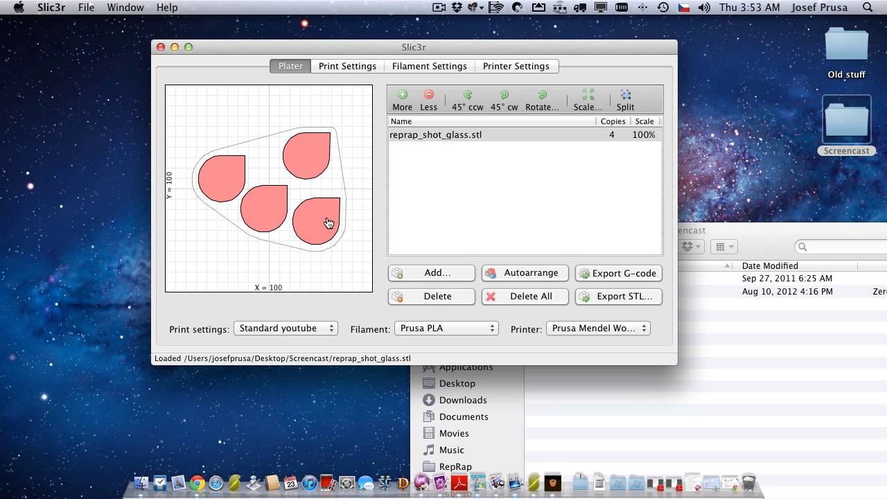
click(551, 273)
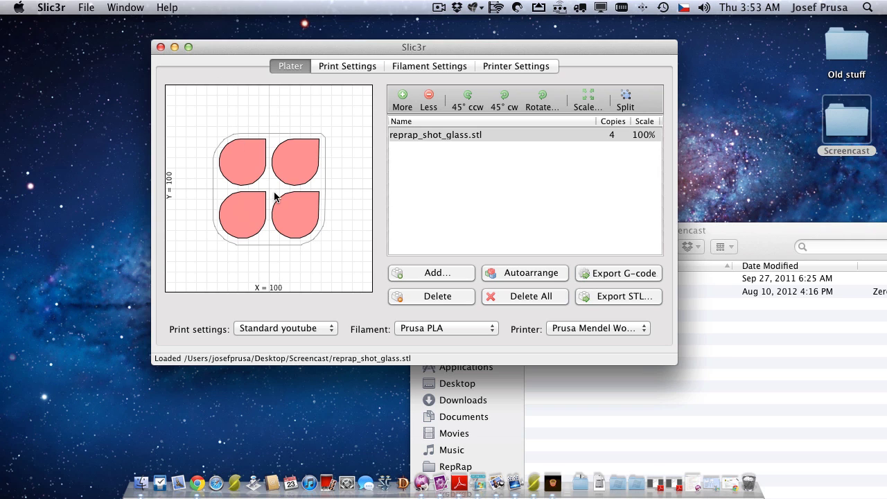
- Overlap the four shot glass copies near the plate's center and restore an even grid with Autoarrange
drag(307, 174, 222, 192)
click(280, 252)
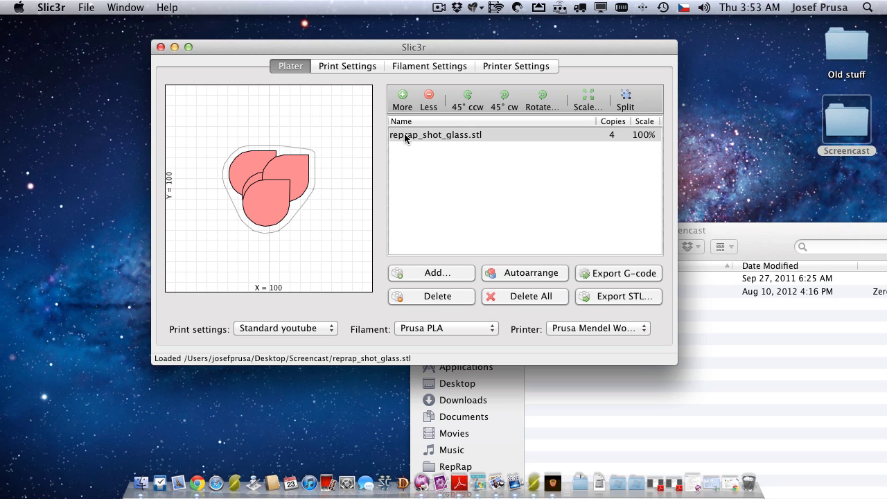
click(535, 273)
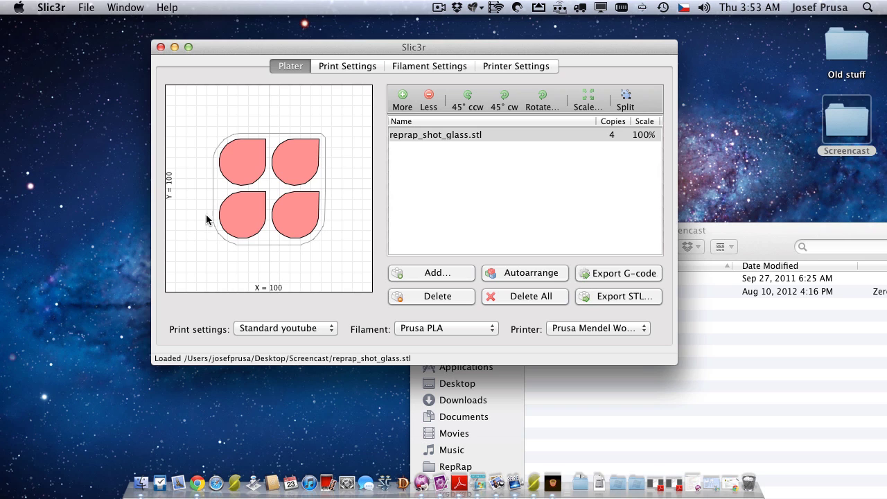
- Scale reprap_shot_glass.stl to 50%
click(586, 100)
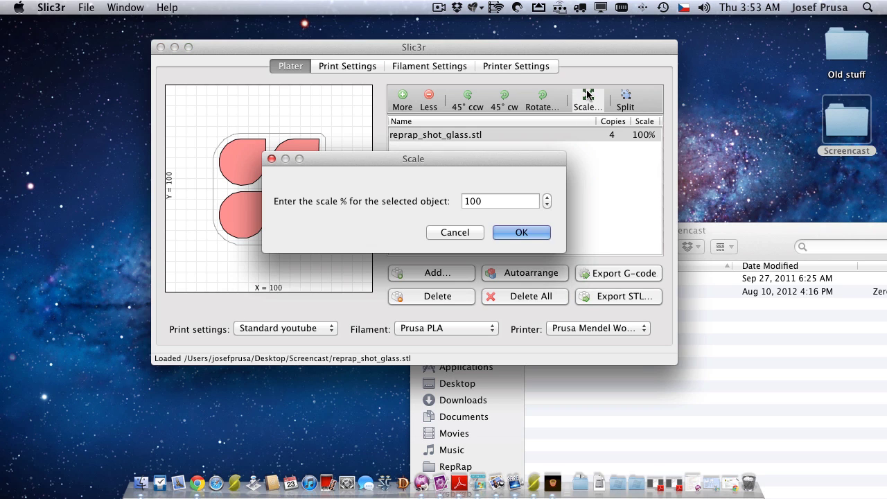
drag(531, 202, 466, 201)
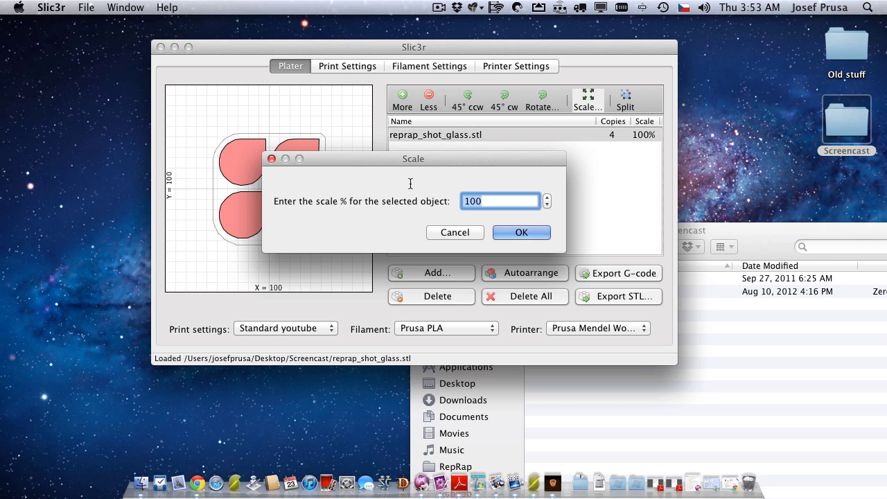
text(50)
click(501, 232)
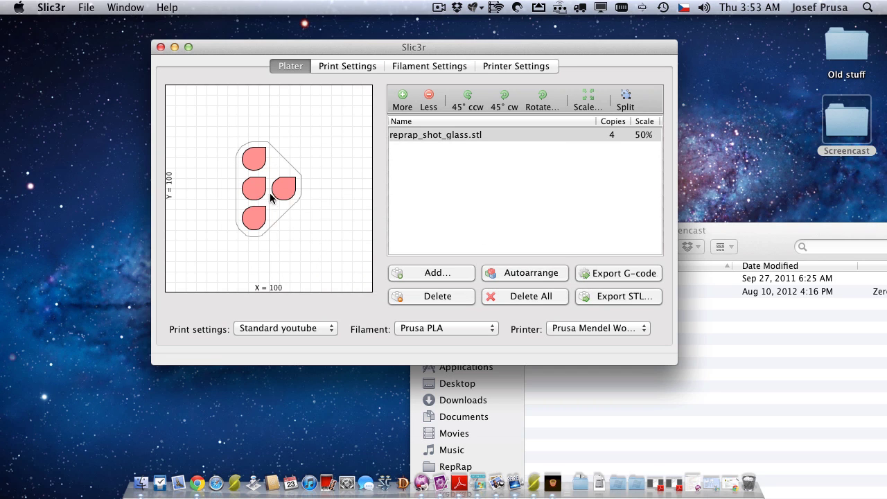
- Arrange the four scaled shot glass copies into a compact two-by-two grid at the plate's center and deselect them
drag(275, 197, 287, 173)
click(285, 175)
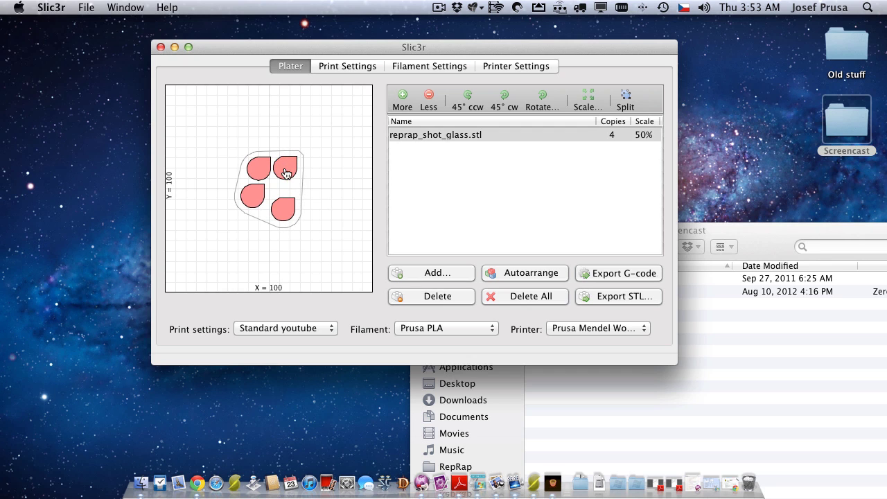
click(287, 173)
mouse_move(283, 216)
mouse_down()
mouse_move(284, 200)
mouse_move(257, 207)
mouse_move(291, 209)
mouse_up()
click(329, 209)
click(350, 219)
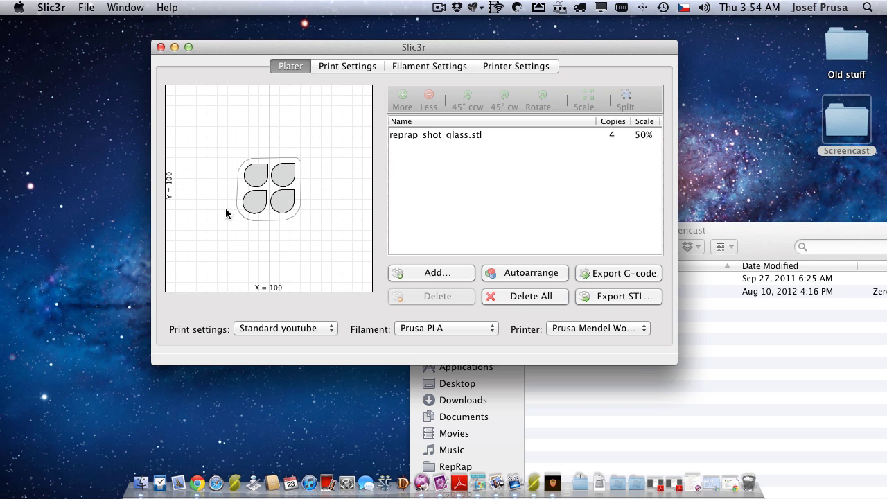
- Export the plate's G-code as reprap_shot_glass_detailni.gcode to the Screencast folder
click(628, 274)
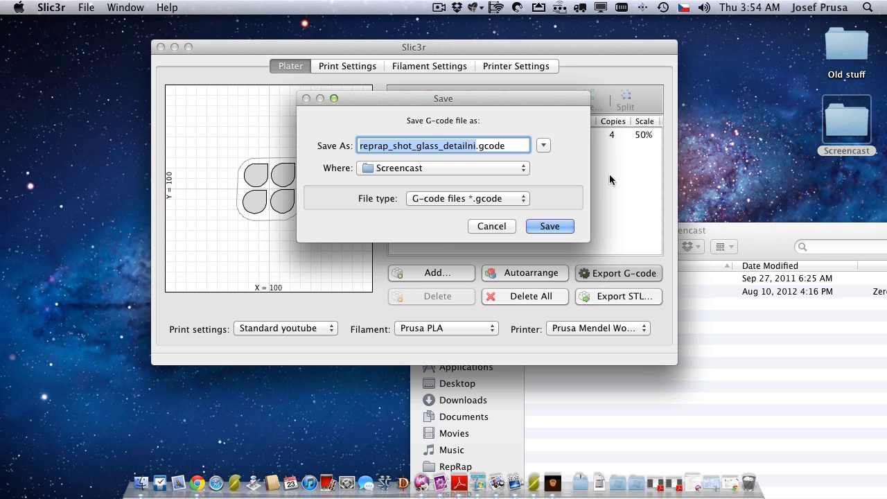
click(461, 198)
click(555, 183)
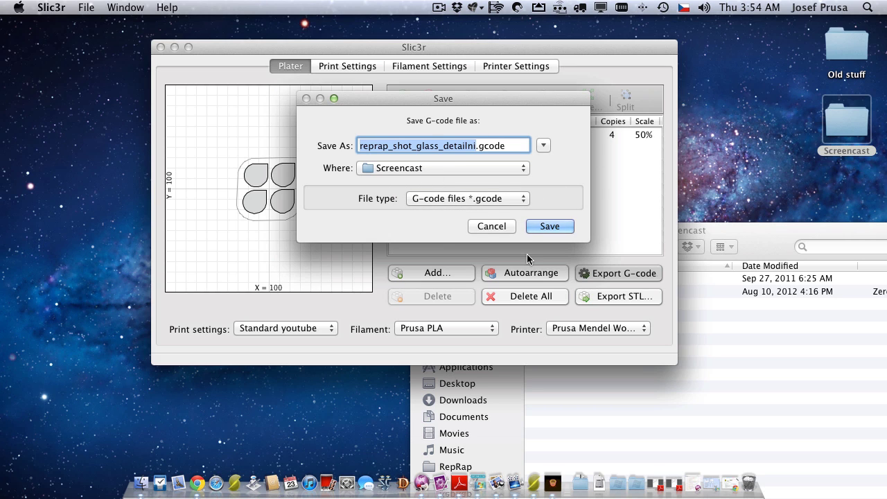
click(439, 145)
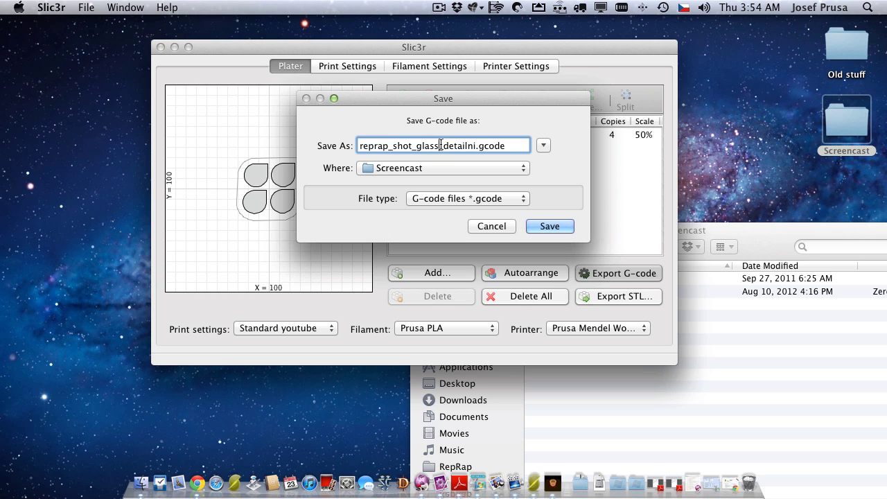
drag(441, 146, 475, 142)
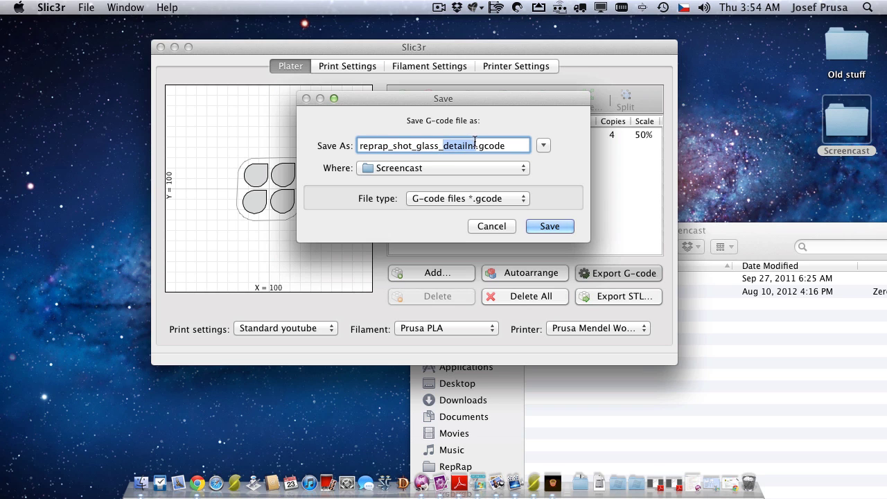
click(560, 230)
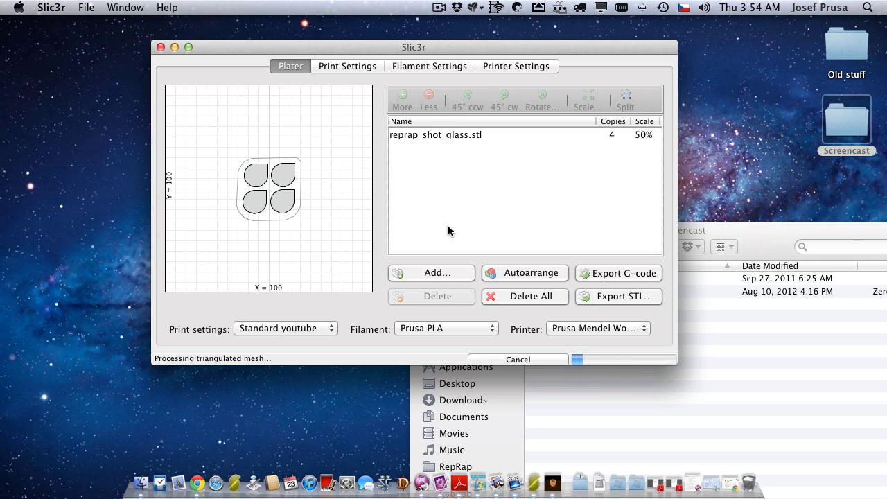
- Find and launch pronterface-mac-Mar2012.app, and place its window below the Slic3r plater
drag(418, 47, 391, 42)
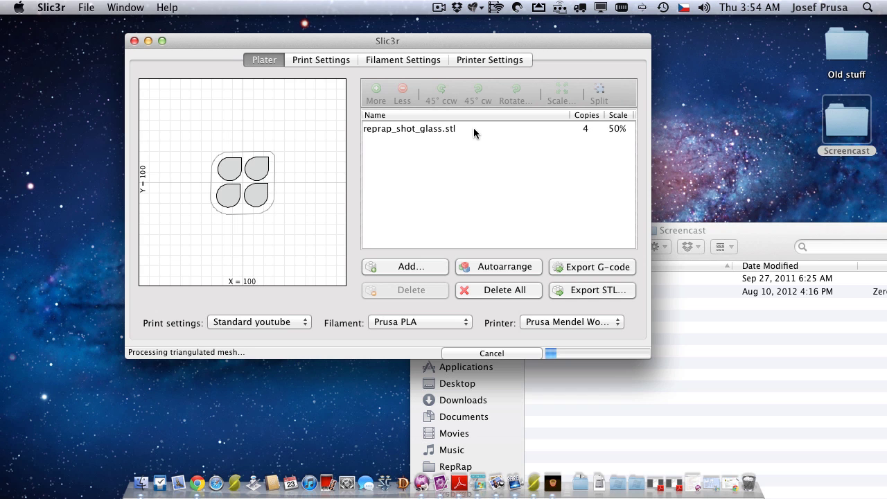
key(super+space)
text(pron)
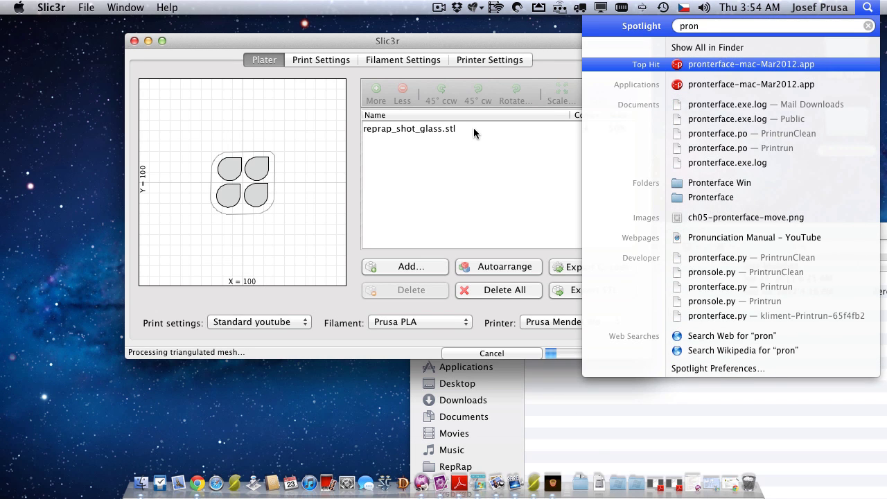
key(Return)
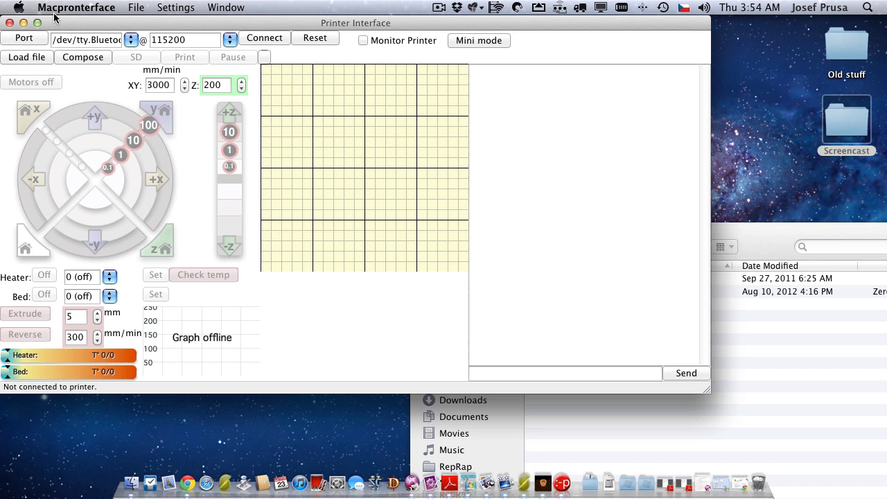
drag(60, 23, 102, 273)
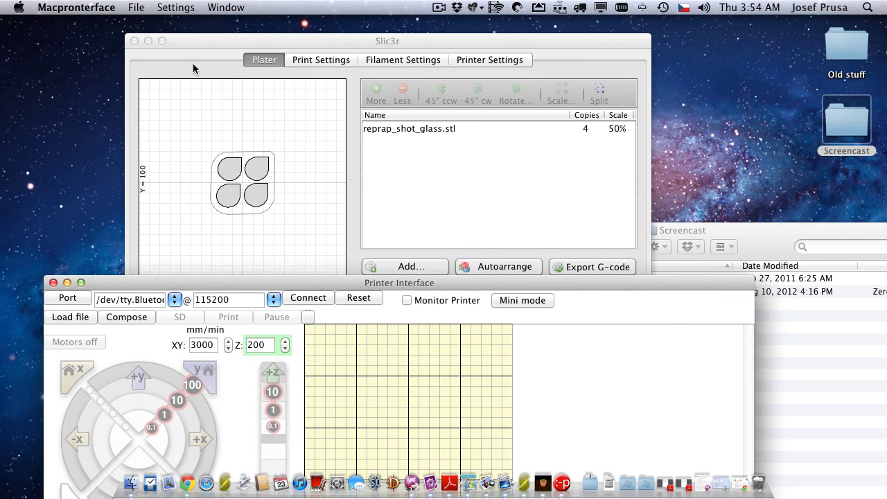
- Check the slicing progress in Slic3r and select the exported reprap_shot_glass_detailni.gcode in Finder's Screencast folder
click(207, 41)
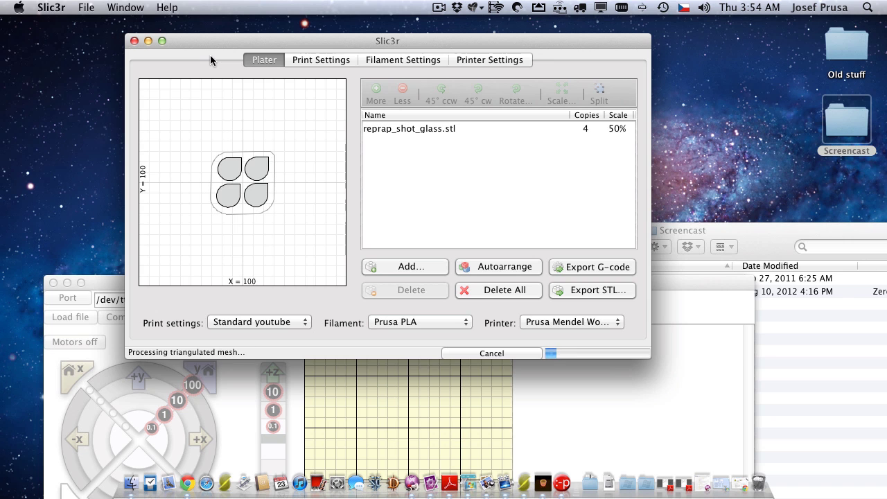
click(698, 241)
click(679, 279)
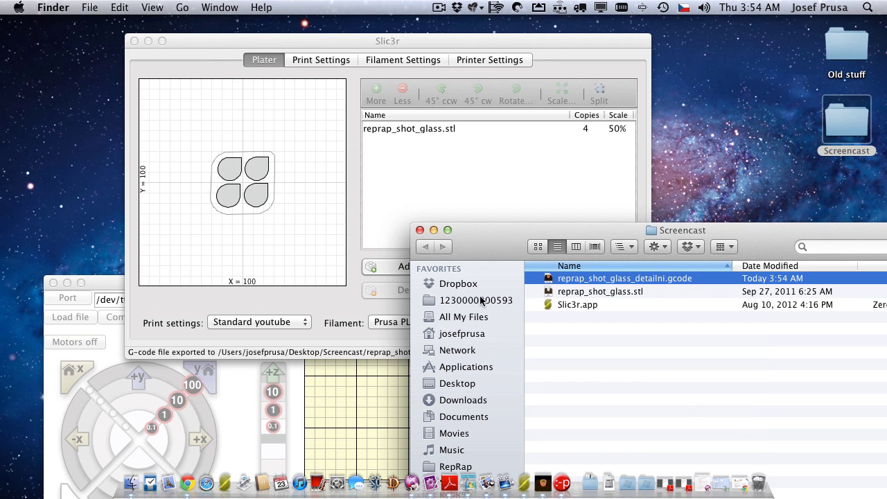
- Switch to Pronterface and load reprap_shot_glass_detailni.gcode from the Screencast folder
click(100, 291)
click(72, 316)
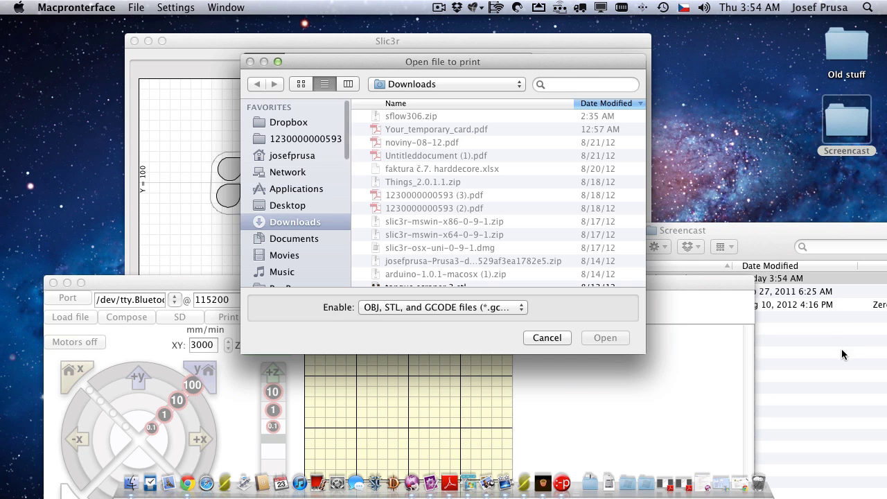
click(843, 354)
drag(623, 281, 494, 192)
click(495, 192)
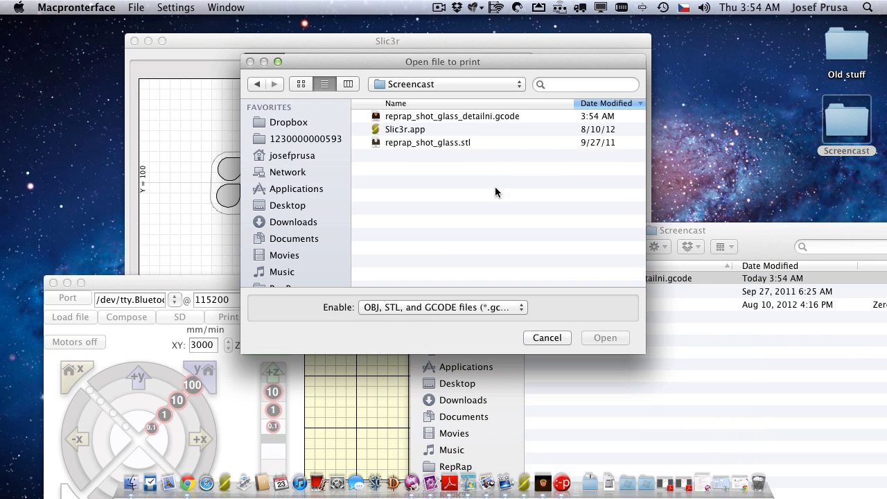
click(441, 115)
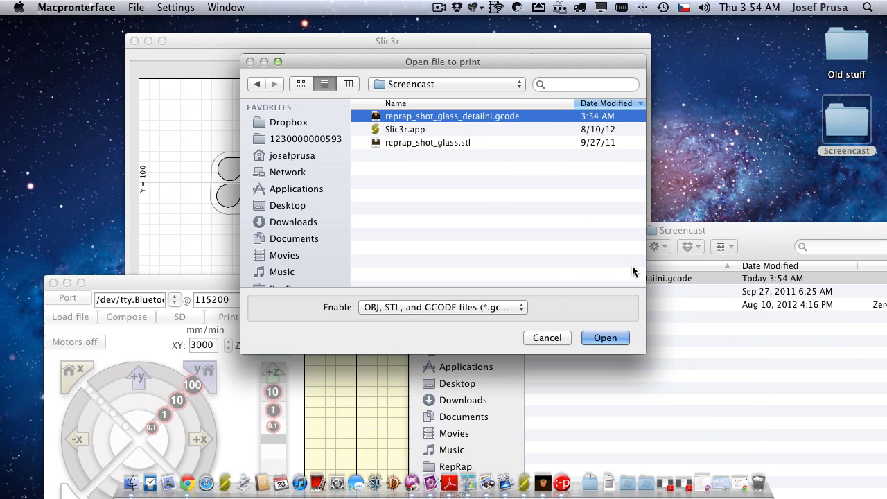
click(613, 337)
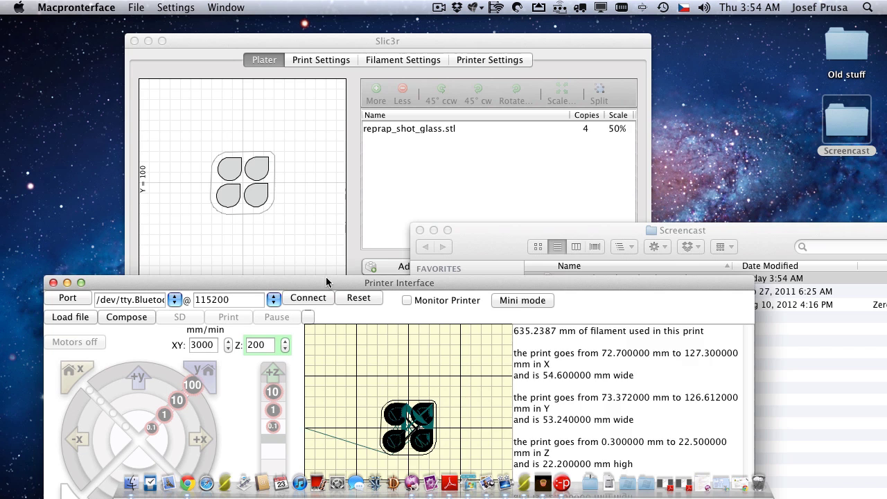
- Examine the loaded toolpath preview and print statistics, close Pronterface and return to Slic3r
drag(326, 277, 343, 62)
click(505, 236)
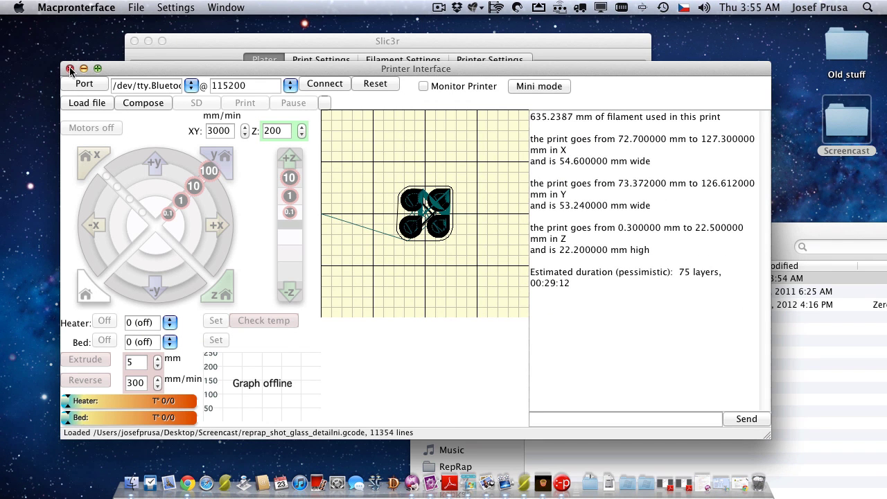
click(69, 70)
click(254, 44)
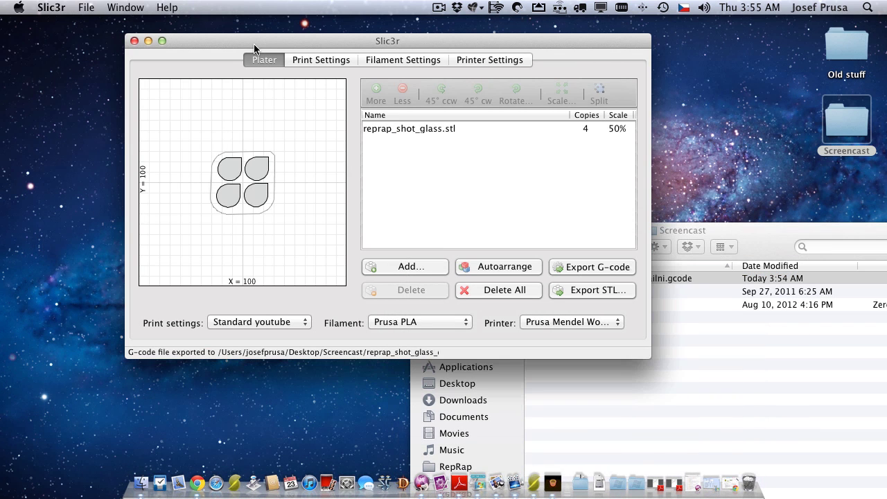
drag(254, 44, 266, 54)
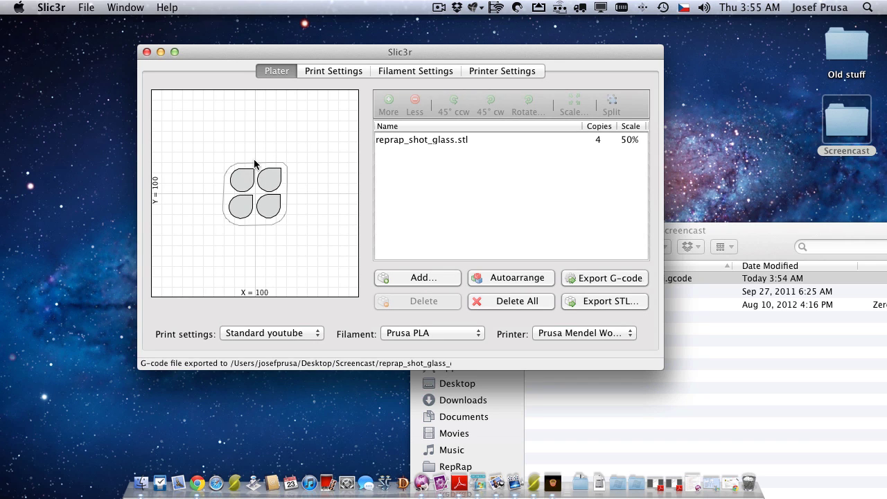
- Run Quick Slice on reprap_shot_glass.stl from the Screencast folder
click(87, 7)
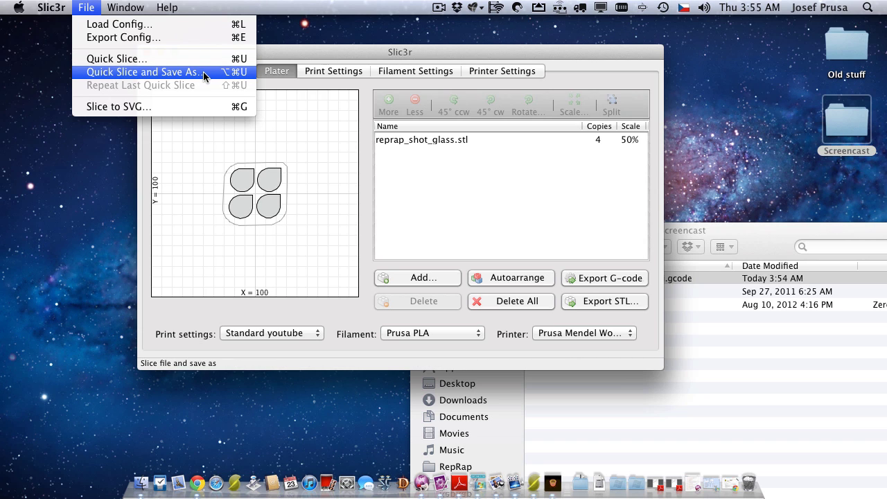
click(136, 61)
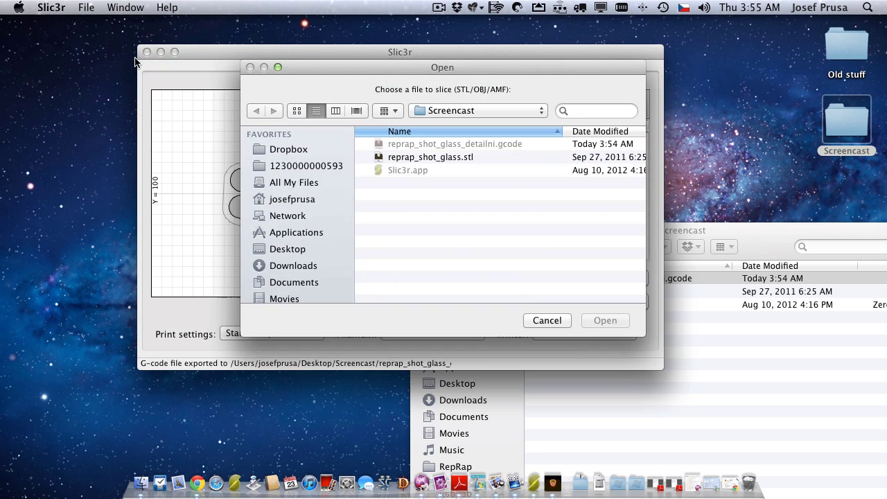
double_click(418, 158)
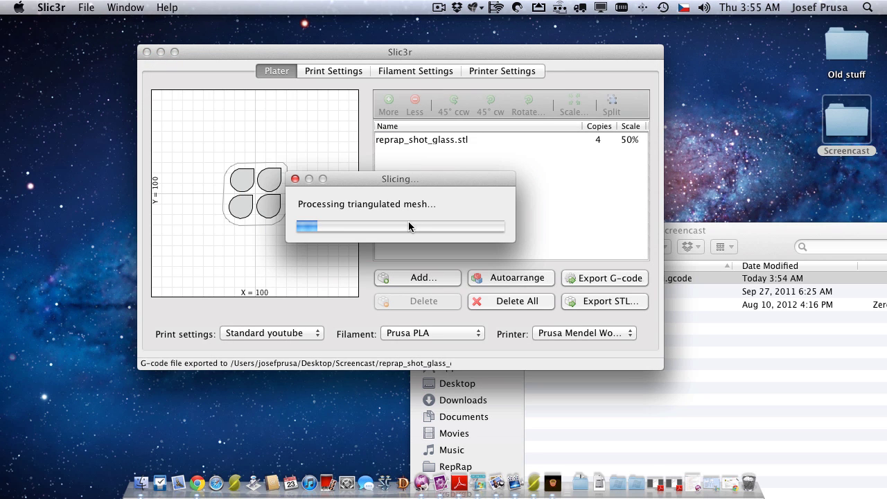